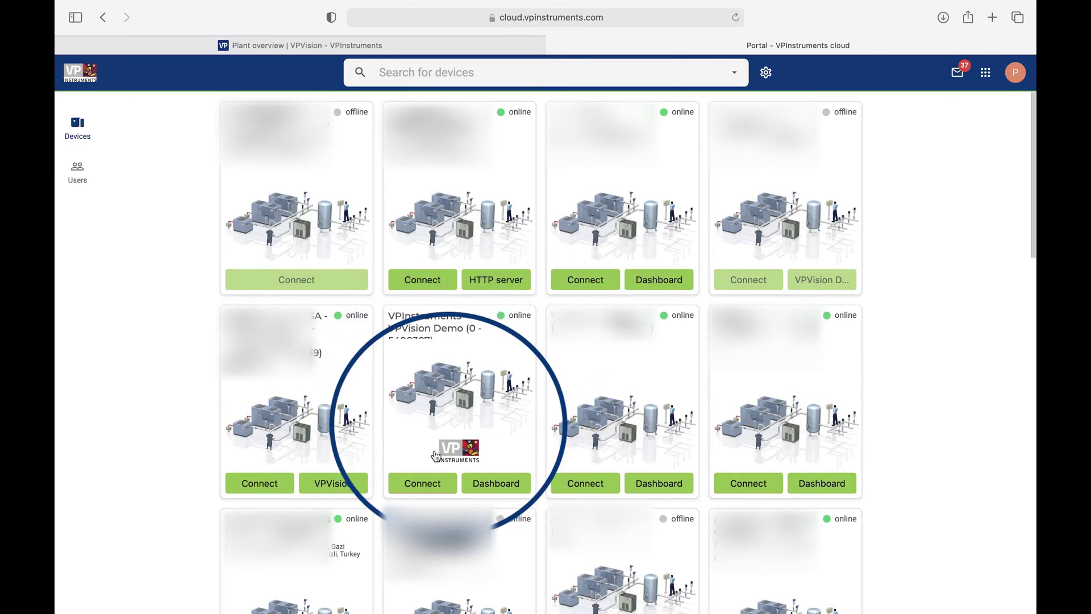
# Connect to the VPVision Demo device and examine the KPI widgets and Compressor station 1 diagram on the plant overview.
pyautogui.click(420, 490)
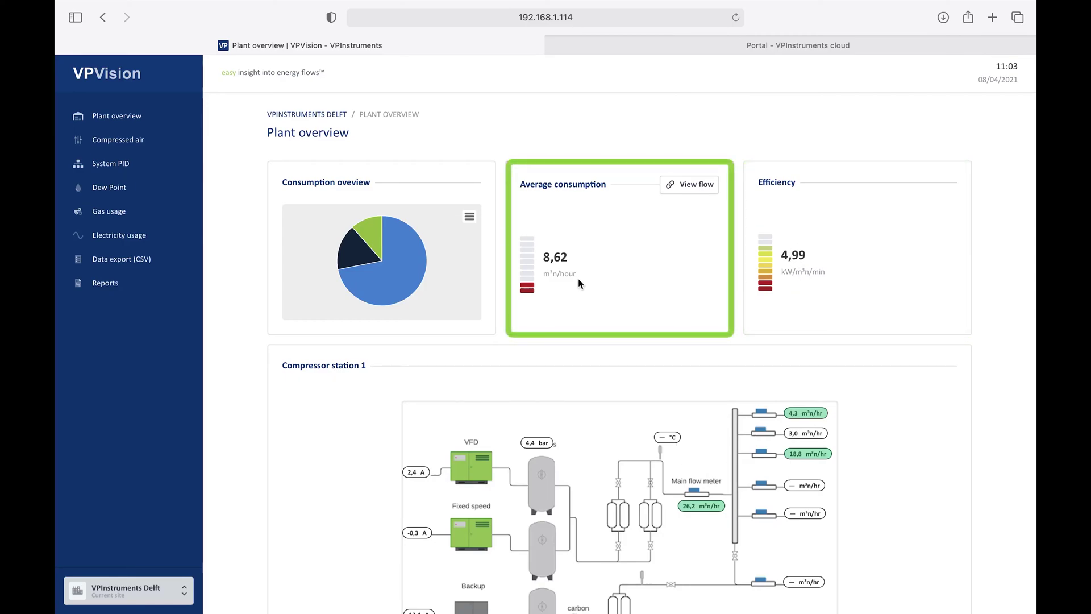
pyautogui.moveTo(381, 287)
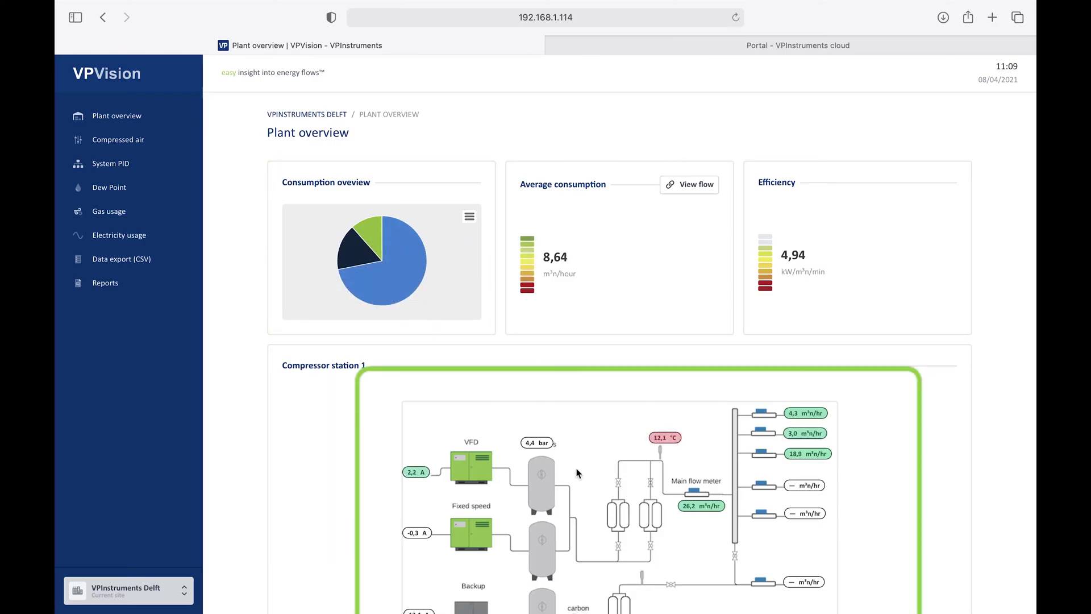
pyautogui.scroll(-3, 577, 469)
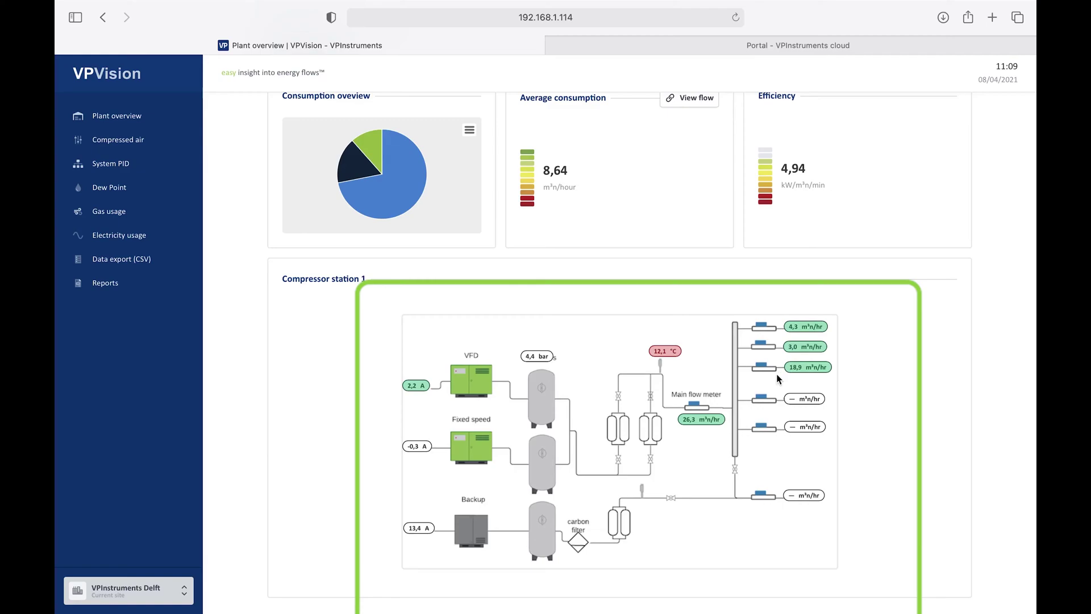
pyautogui.scroll(2, 622, 401)
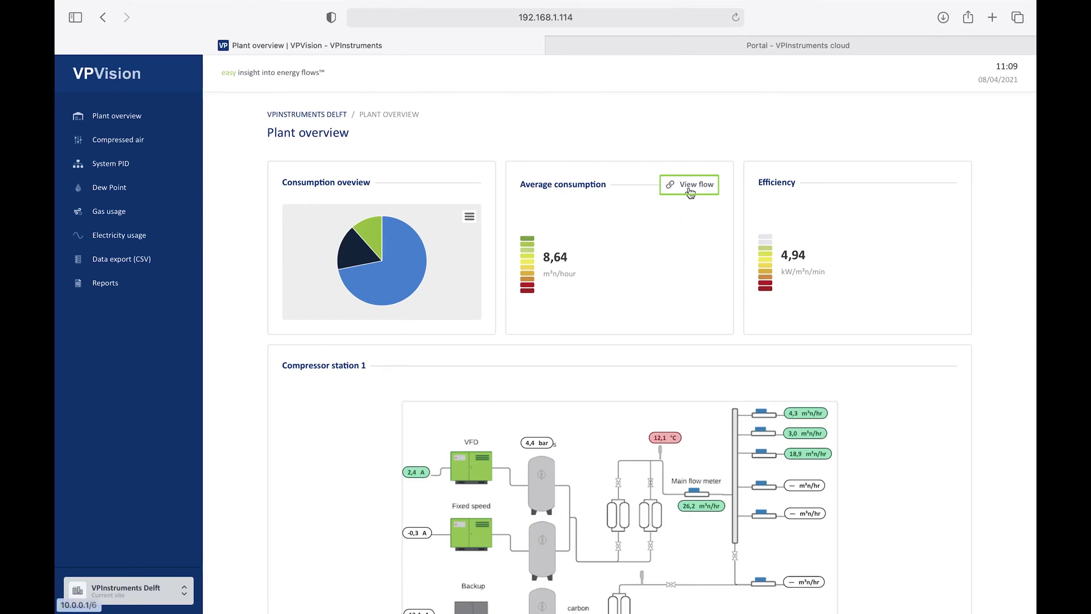
# View the flow page linked from the Average consumption widget and return to the plant overview.
pyautogui.click(691, 192)
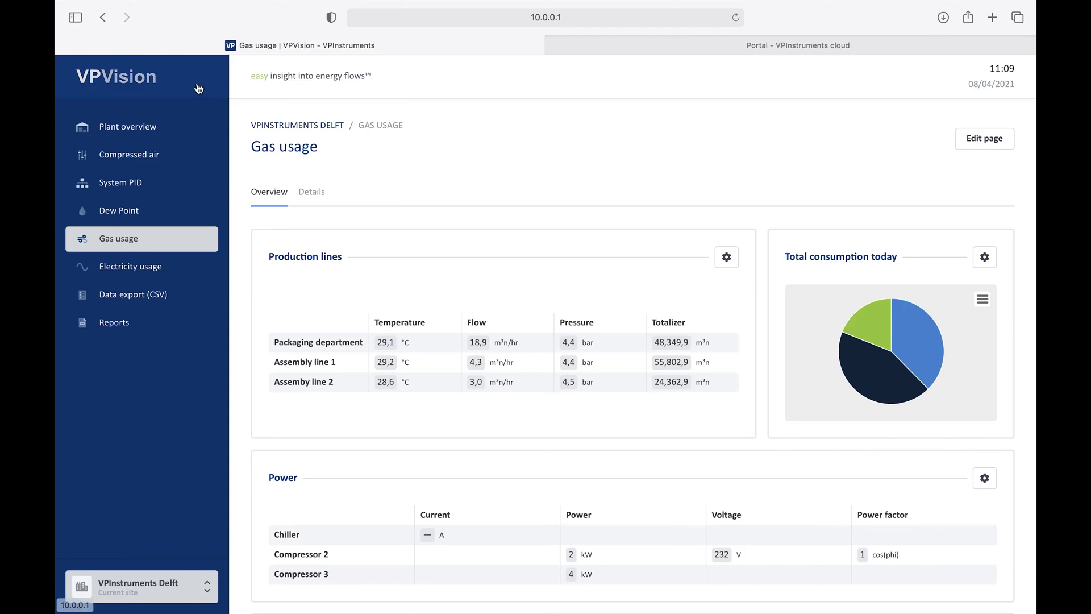
pyautogui.click(103, 18)
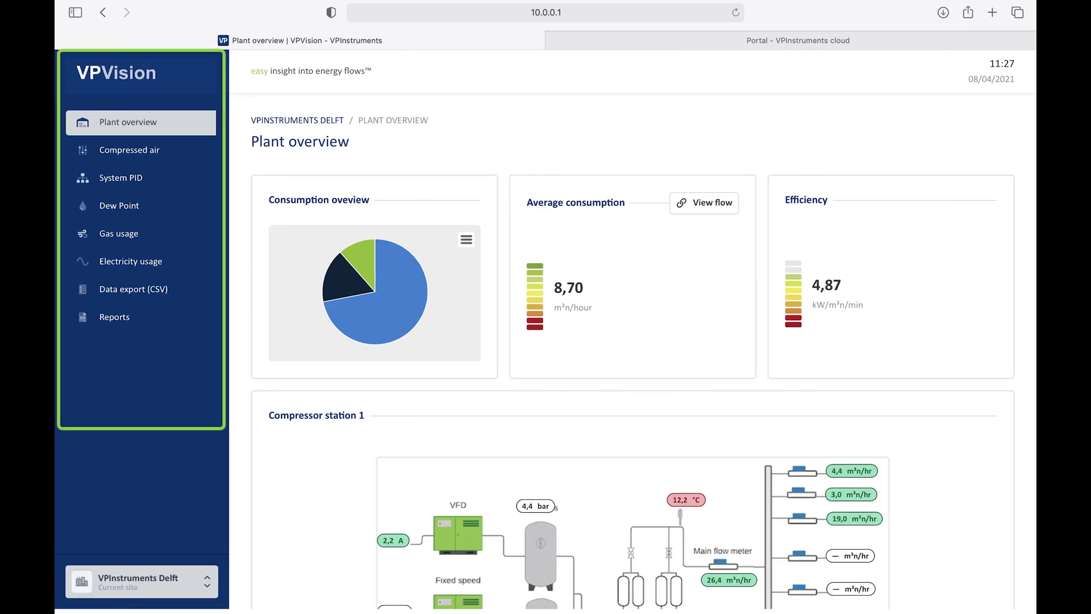
pyautogui.click(168, 121)
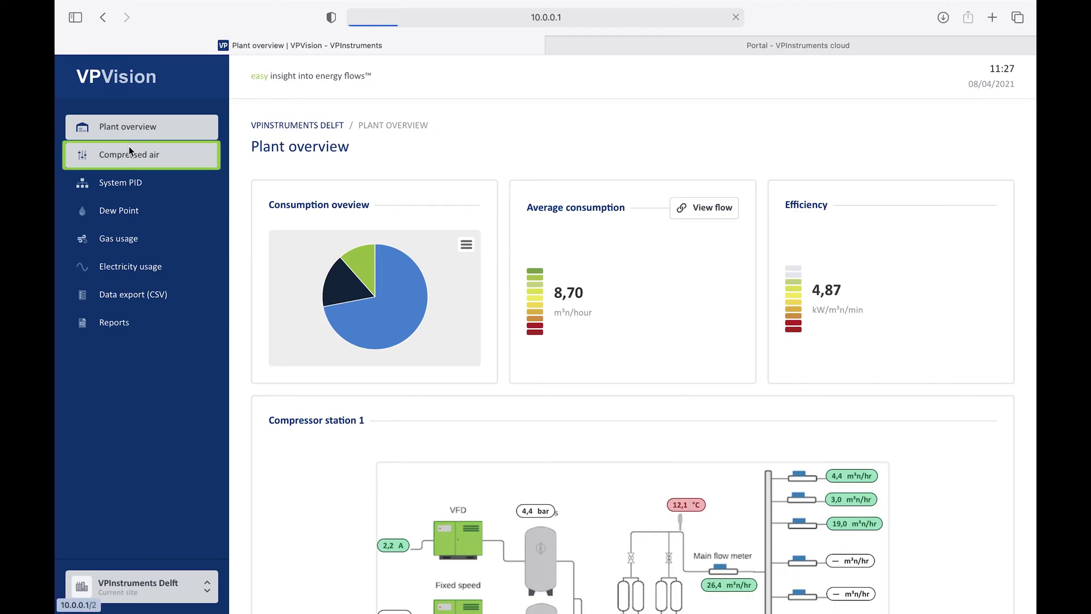
# Review the Compressed air page, covering the main compressor room and the Building 2 compressors window.
pyautogui.click(129, 149)
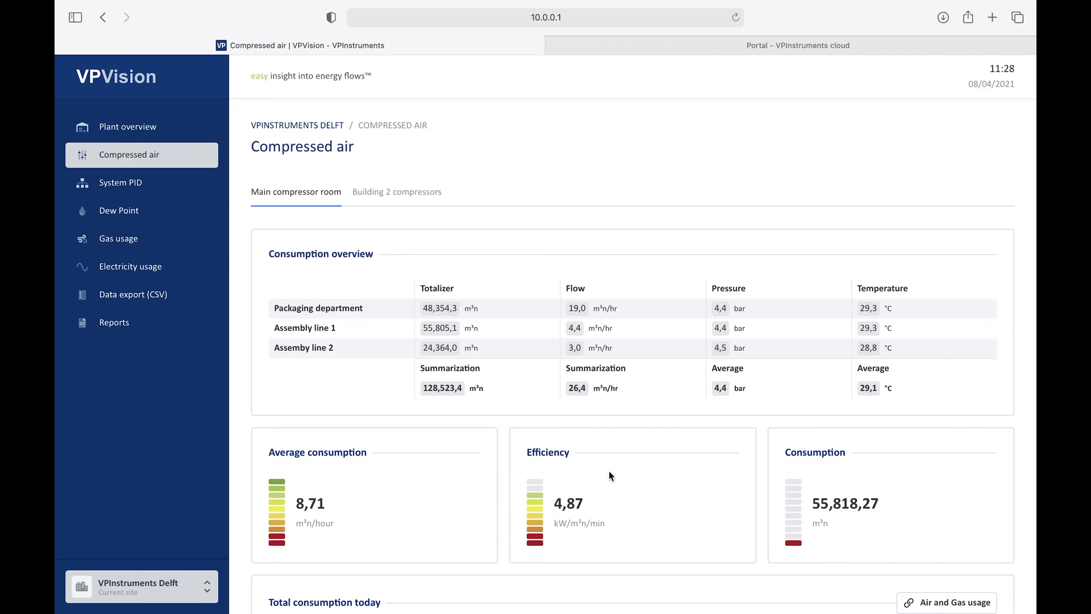
pyautogui.scroll(-1, 609, 470)
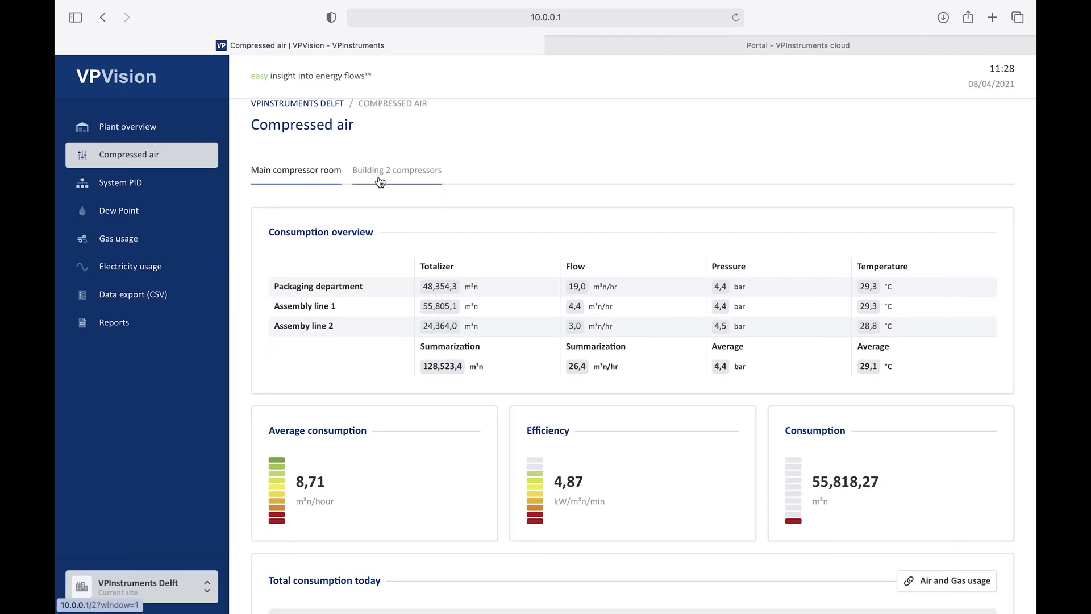
pyautogui.click(401, 178)
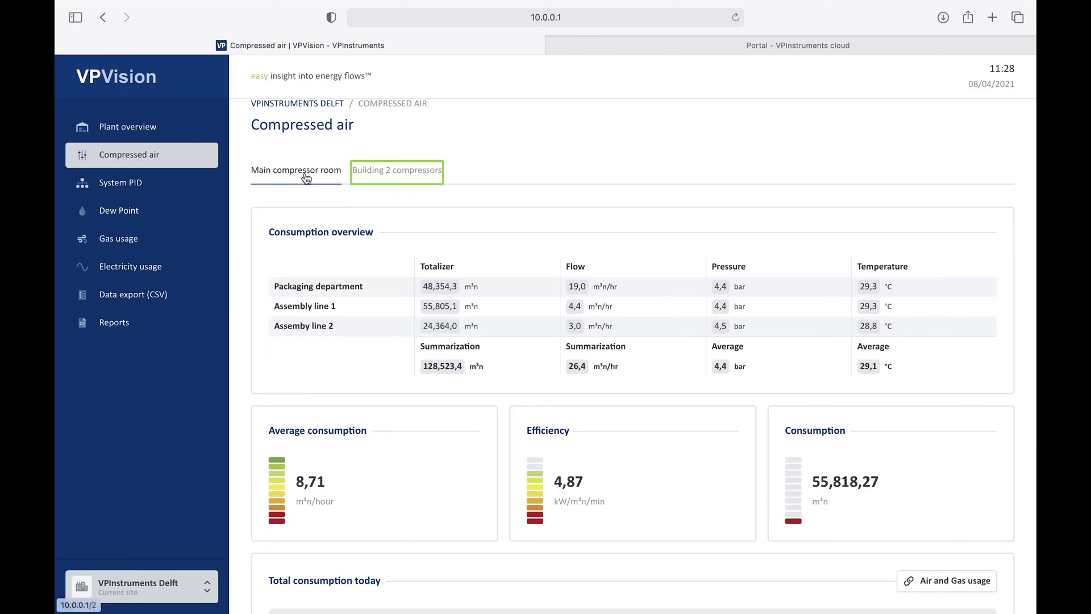
pyautogui.click(414, 179)
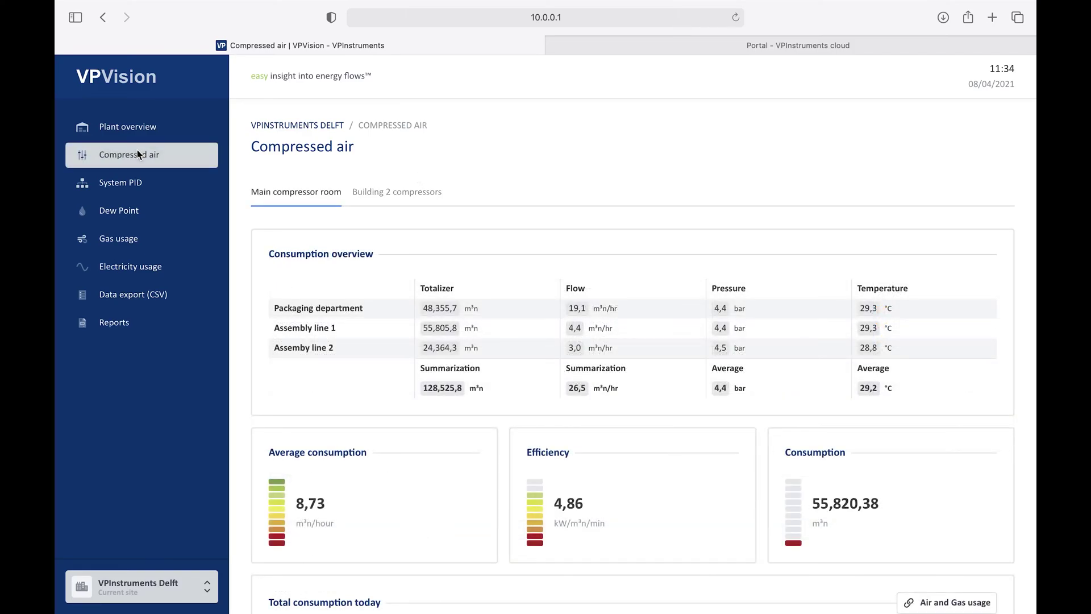
# Show the Electricity usage line plot for a week and open the chart's options.
pyautogui.click(149, 268)
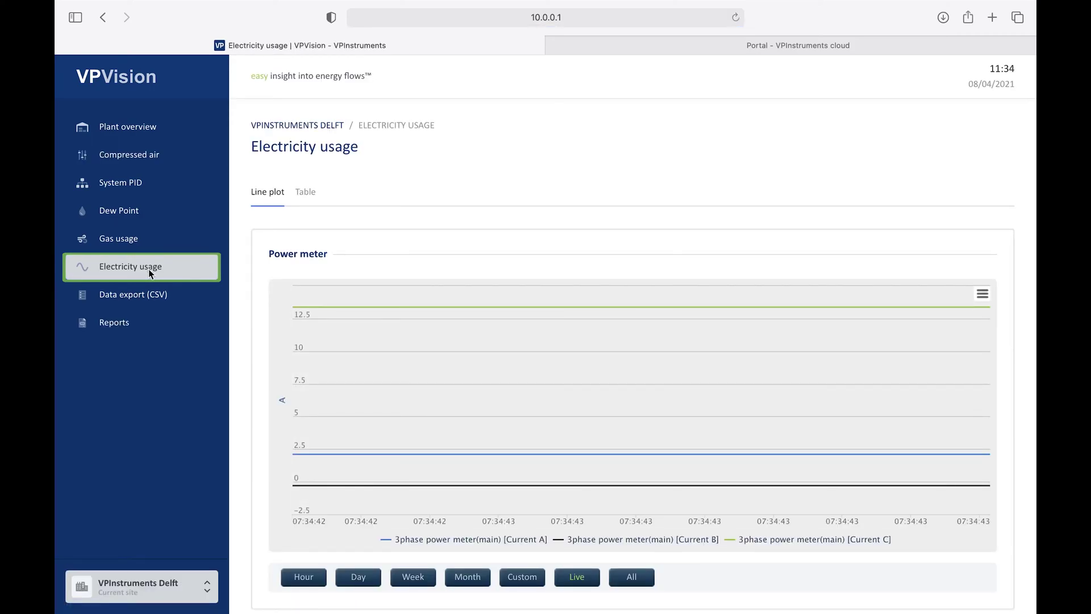
pyautogui.moveTo(307, 405)
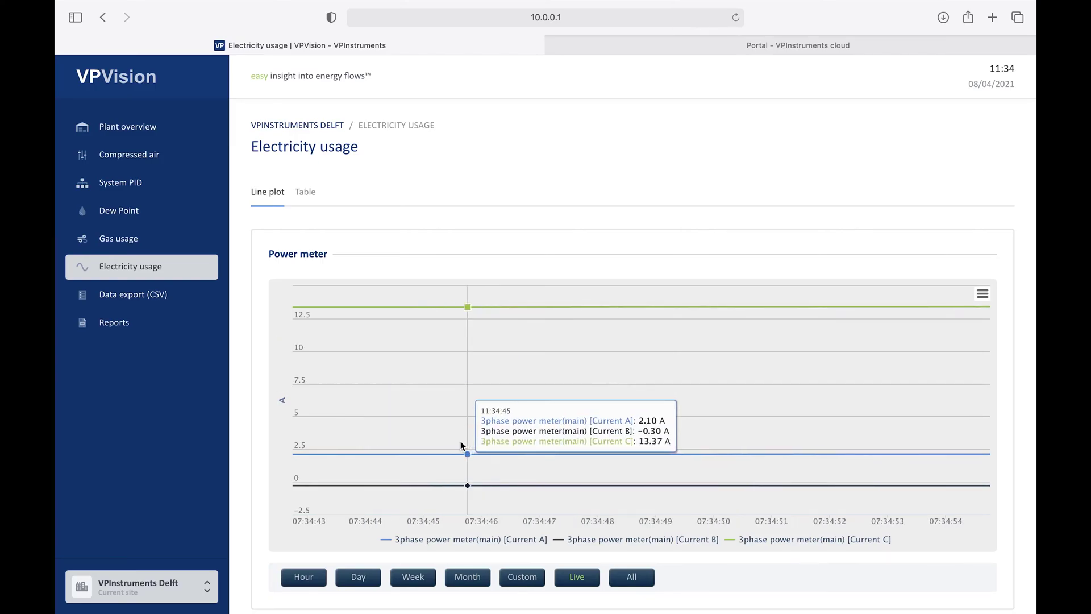
pyautogui.click(414, 578)
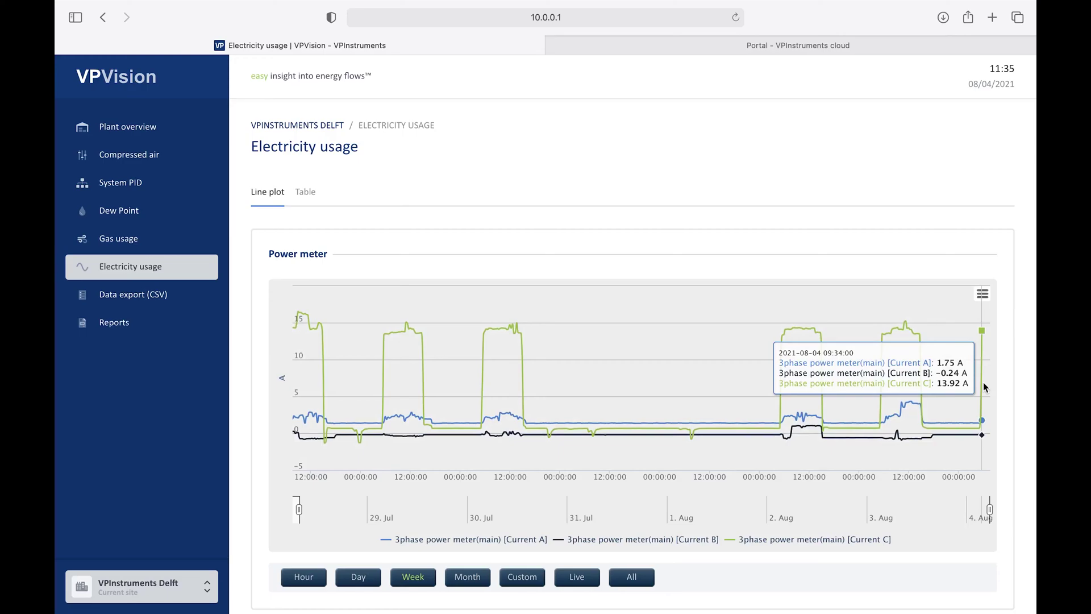
pyautogui.click(982, 294)
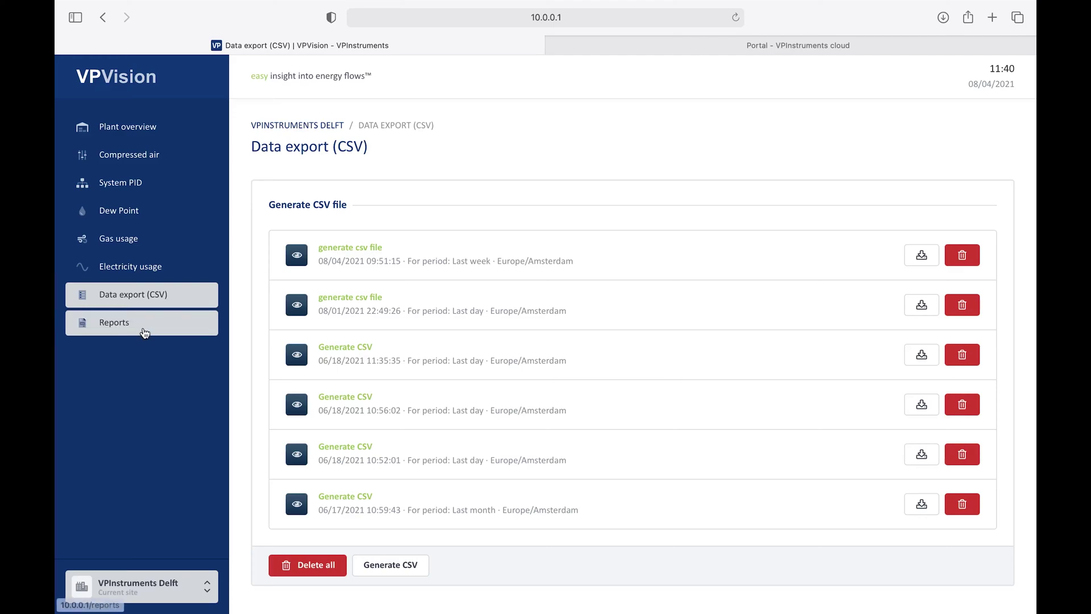
# Open the daily Energy report of 08/03/2021 and review its KPI, compressed air consumption and compressor analysis sections.
pyautogui.click(147, 328)
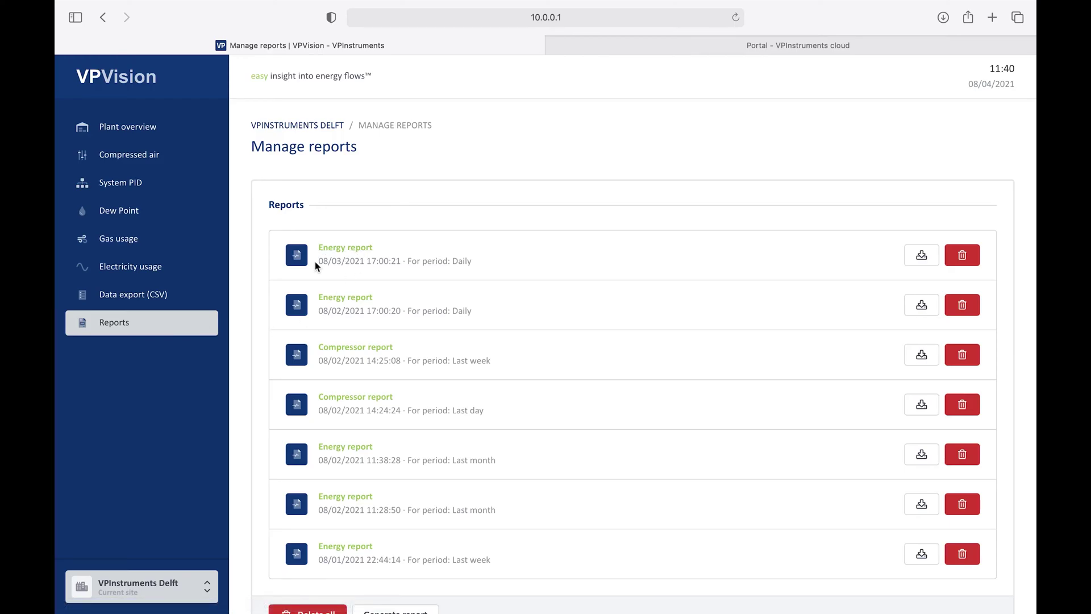
pyautogui.click(335, 249)
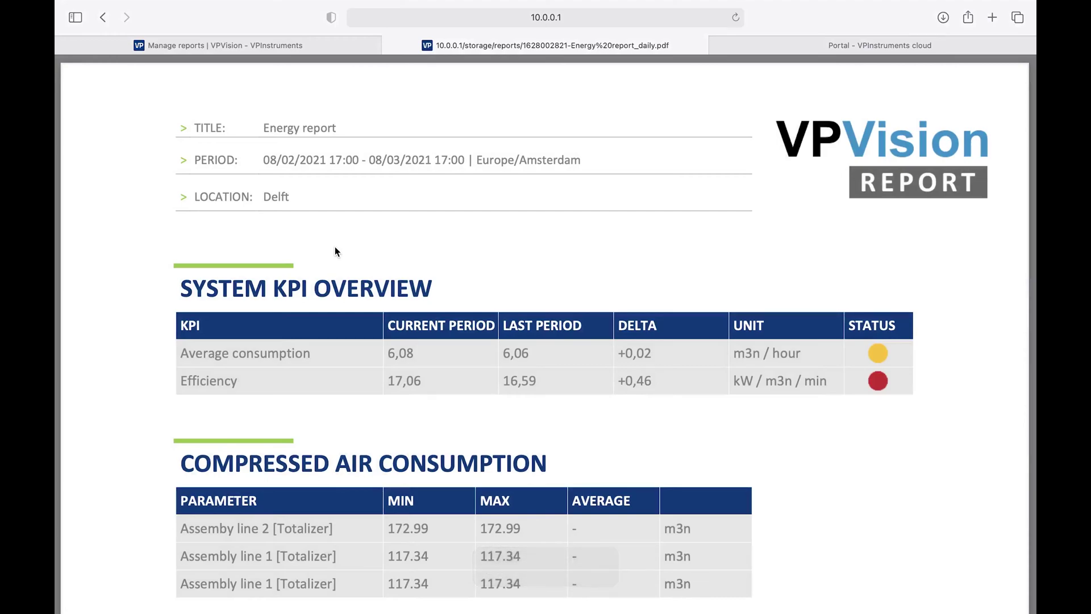
pyautogui.scroll(-5, 418, 359)
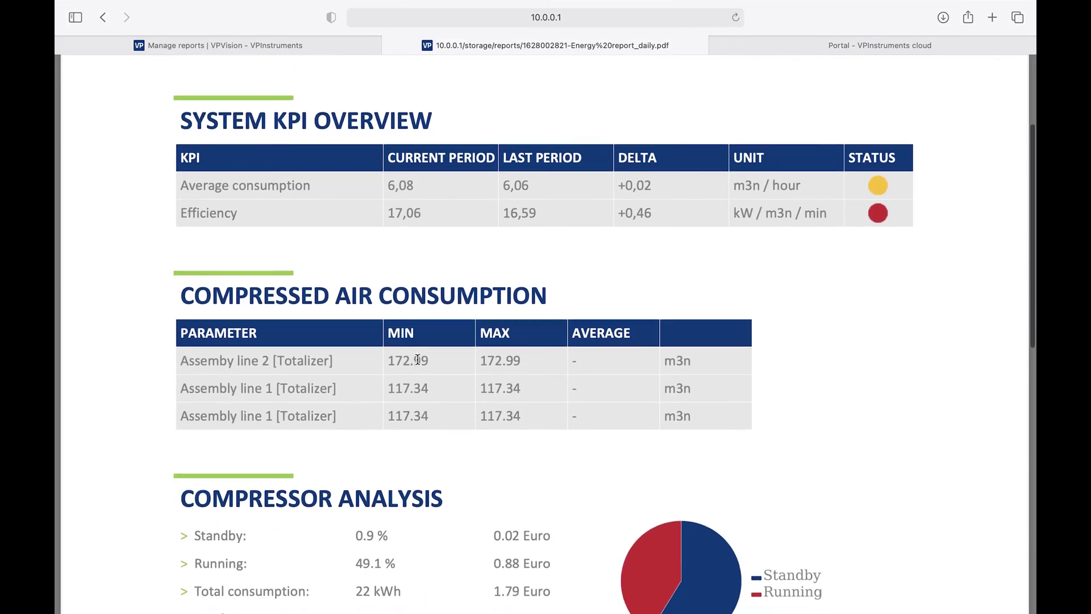
pyautogui.scroll(-2, 417, 359)
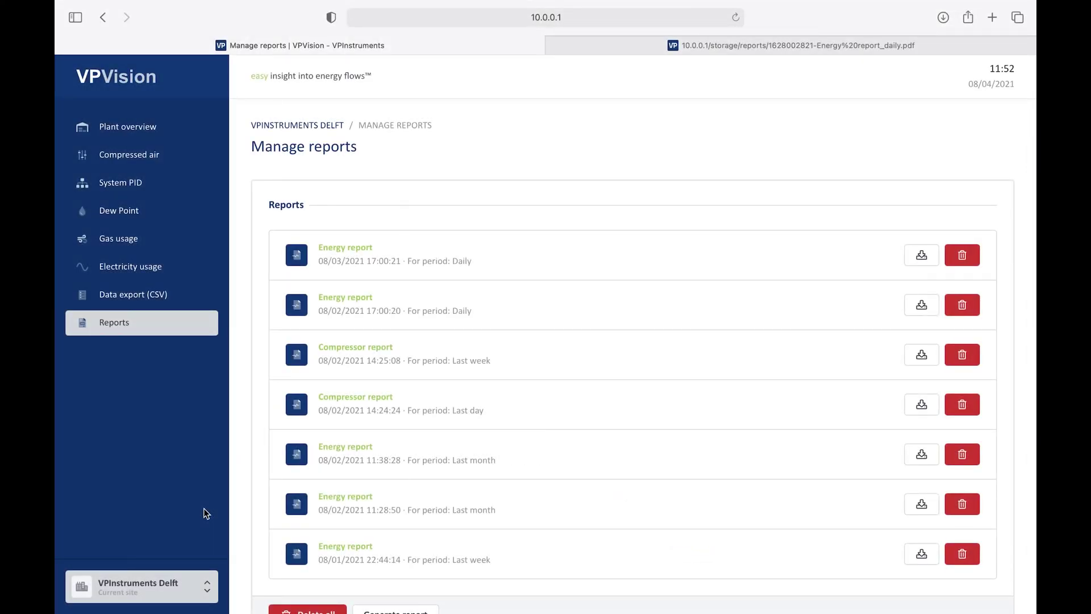
# Sign in to the VPInstruments Delft backend to access the site and system settings.
pyautogui.click(139, 592)
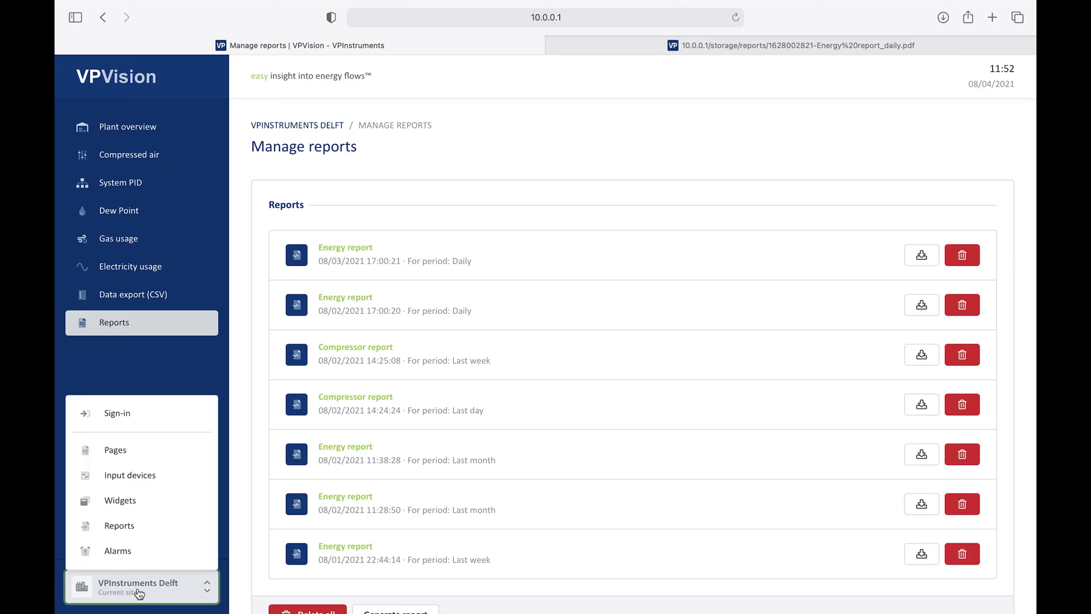
pyautogui.click(149, 415)
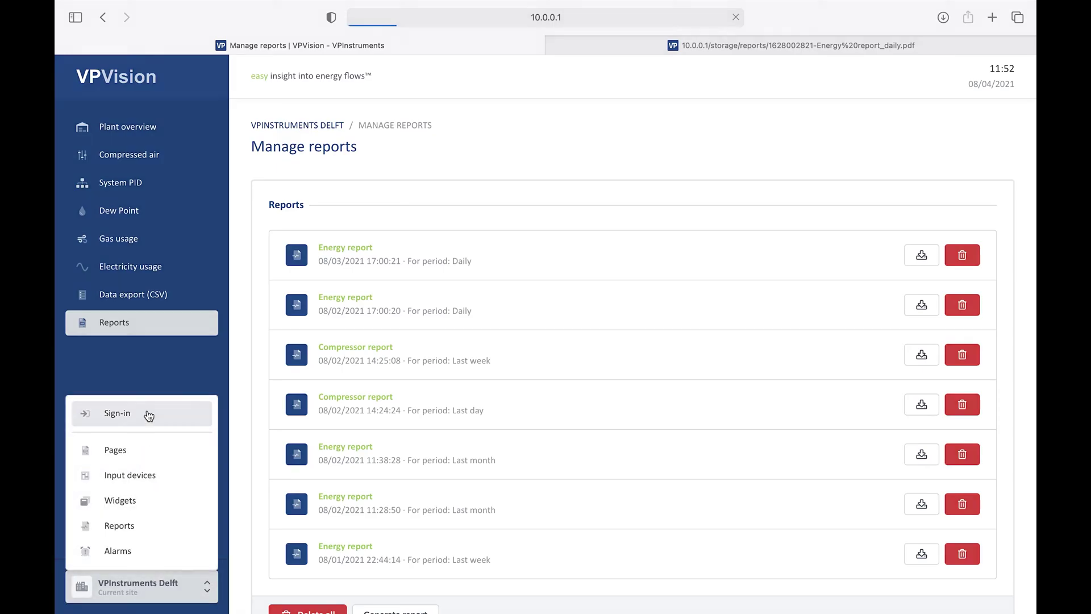
pyautogui.press('Return')
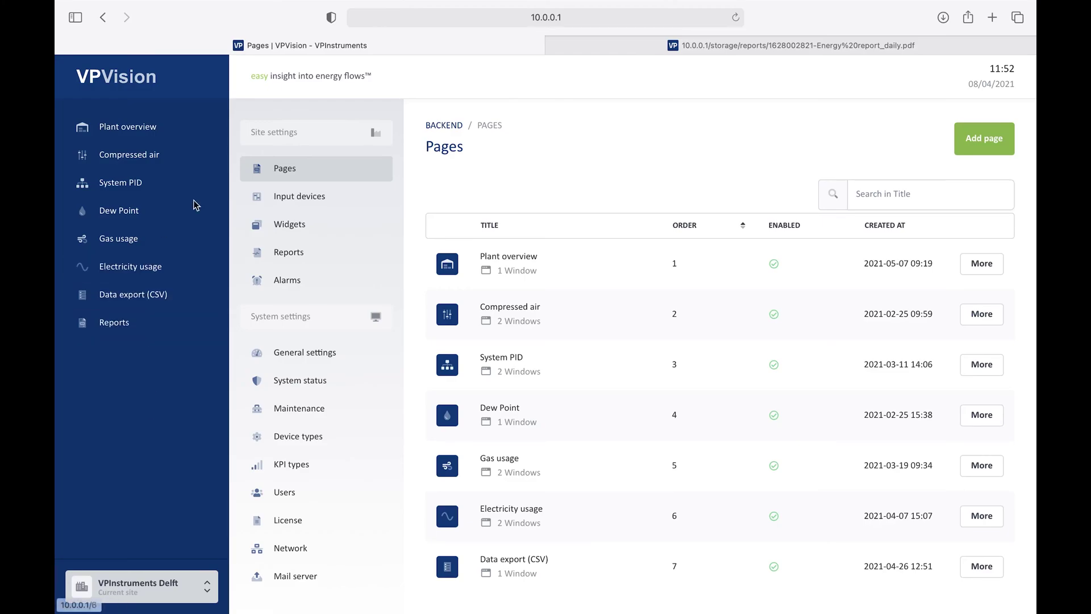
pyautogui.click(319, 436)
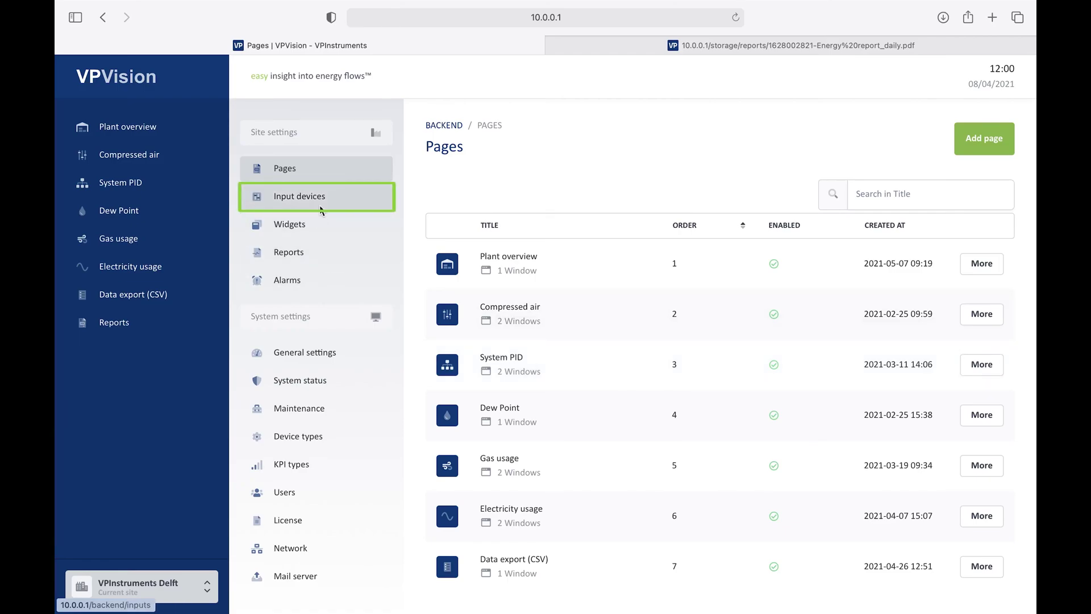
# Start a new input device with the description "Packaing machine" and the device type VPFlowScope.
pyautogui.click(321, 209)
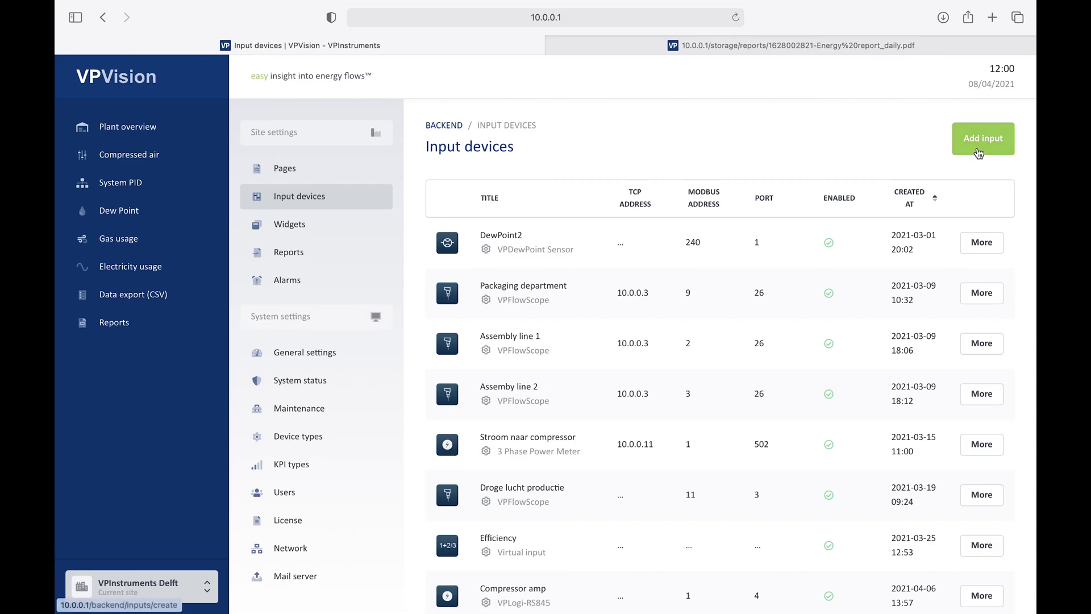
pyautogui.click(977, 150)
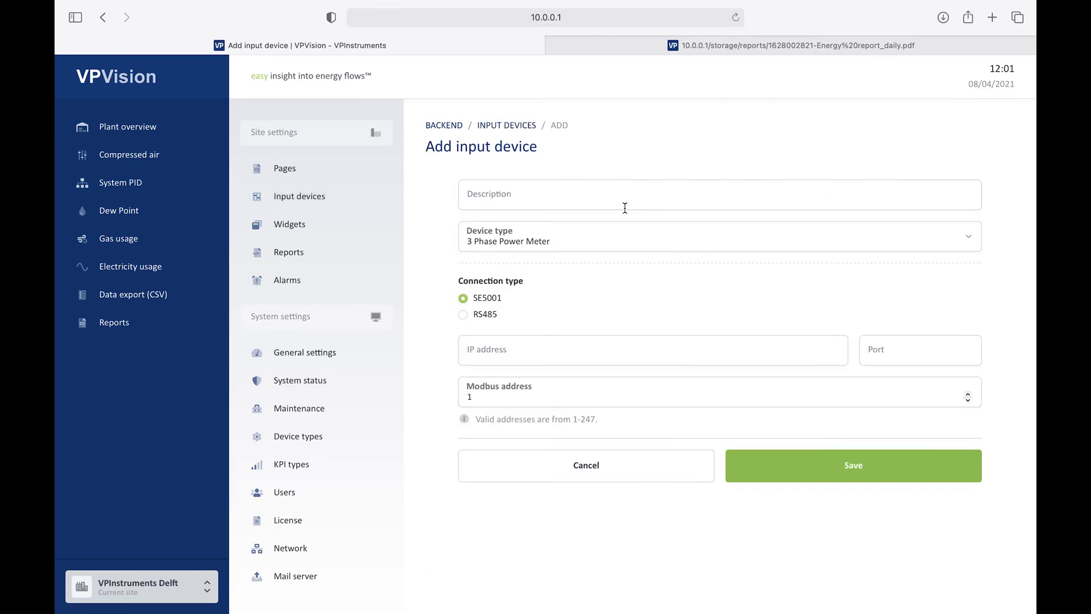
pyautogui.click(561, 196)
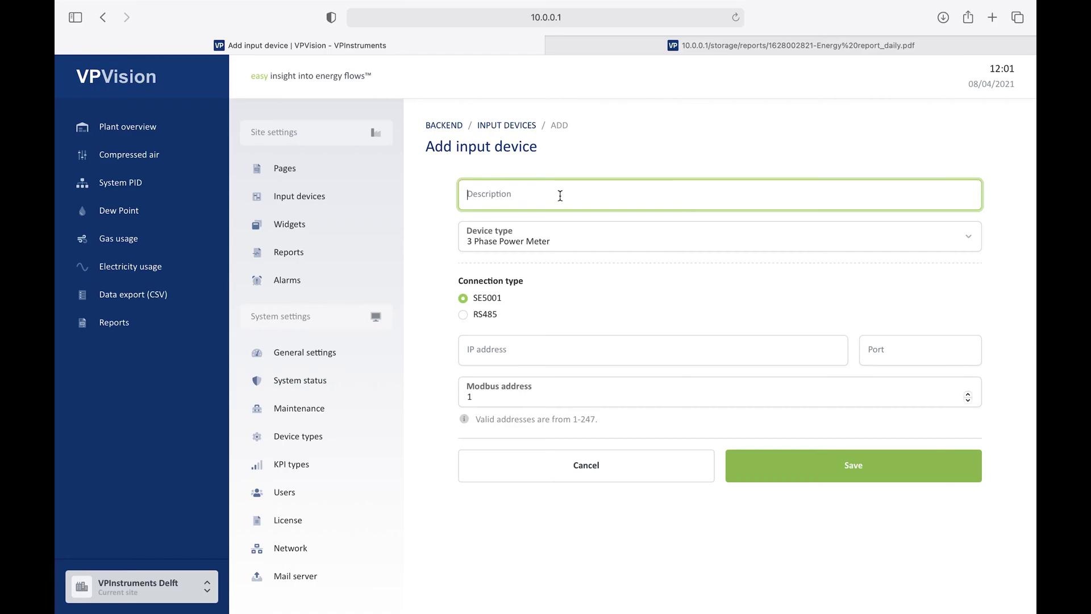
pyautogui.write('Packaging machine')
pyautogui.click(549, 234)
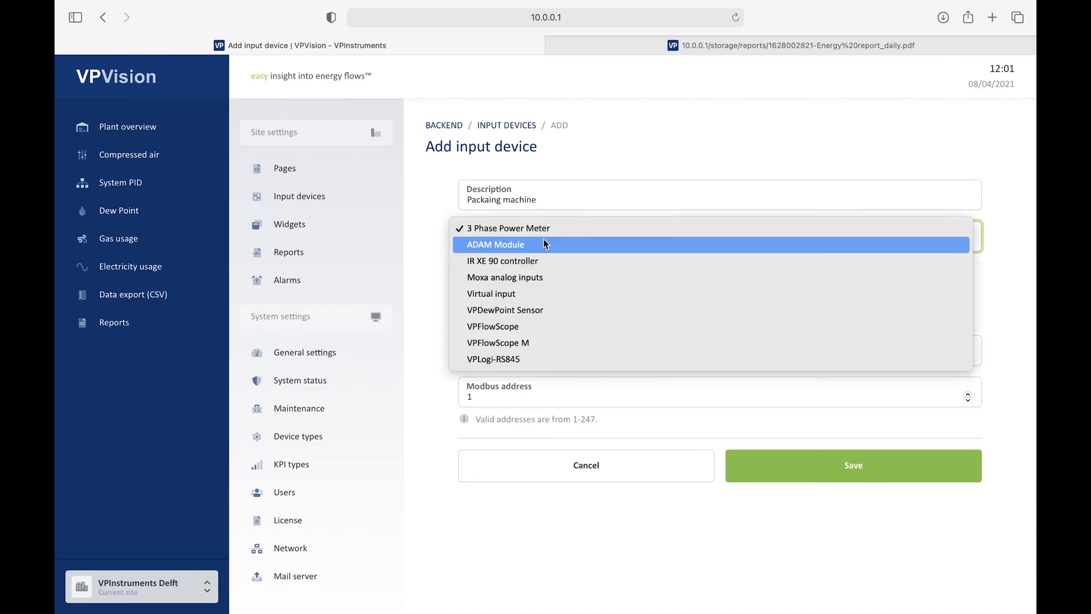
pyautogui.click(549, 327)
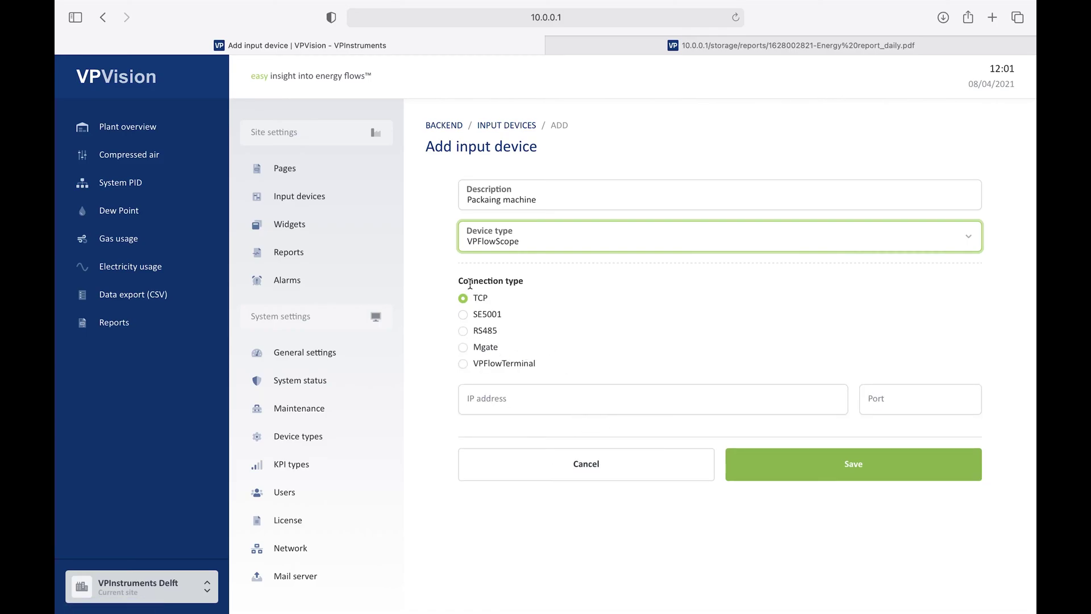
# Set the new input device's connection type to RS485 and leave the form without saving.
pyautogui.click(462, 332)
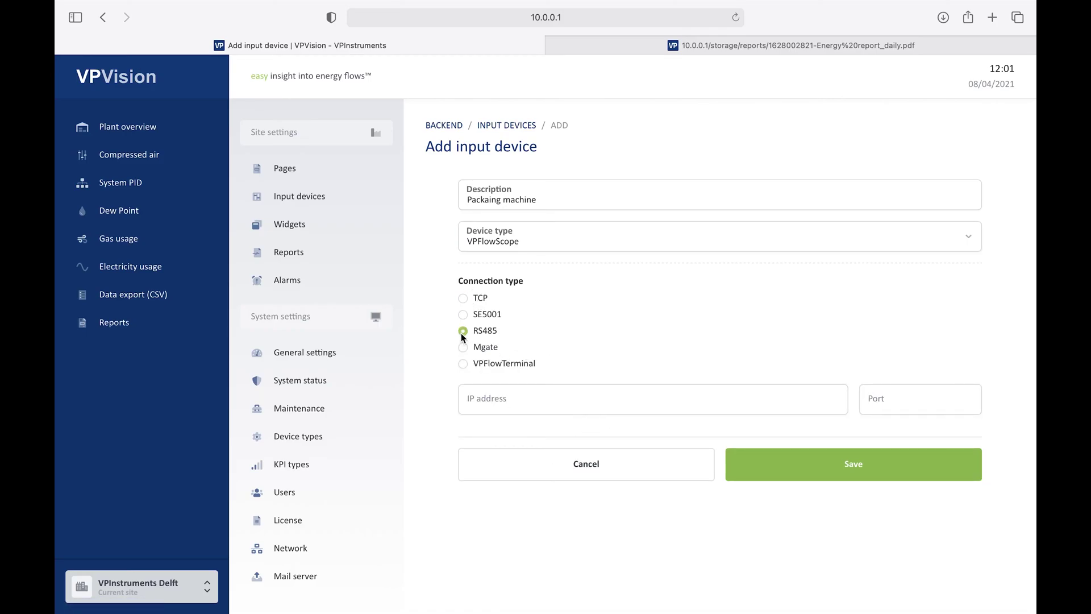
pyautogui.scroll(-3, 597, 401)
pyautogui.scroll(3, 598, 401)
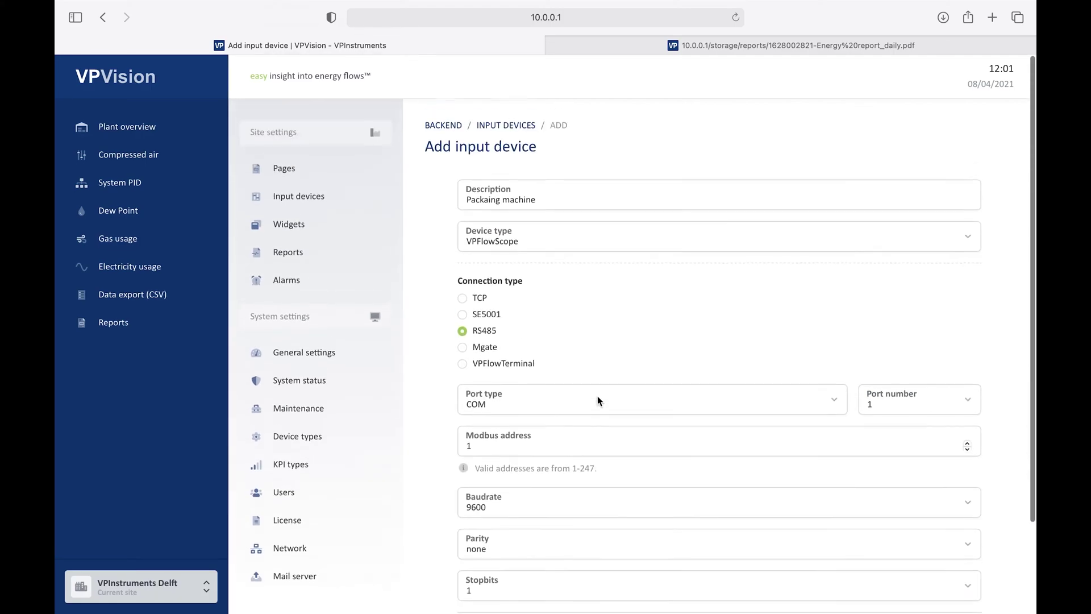
pyautogui.click(358, 206)
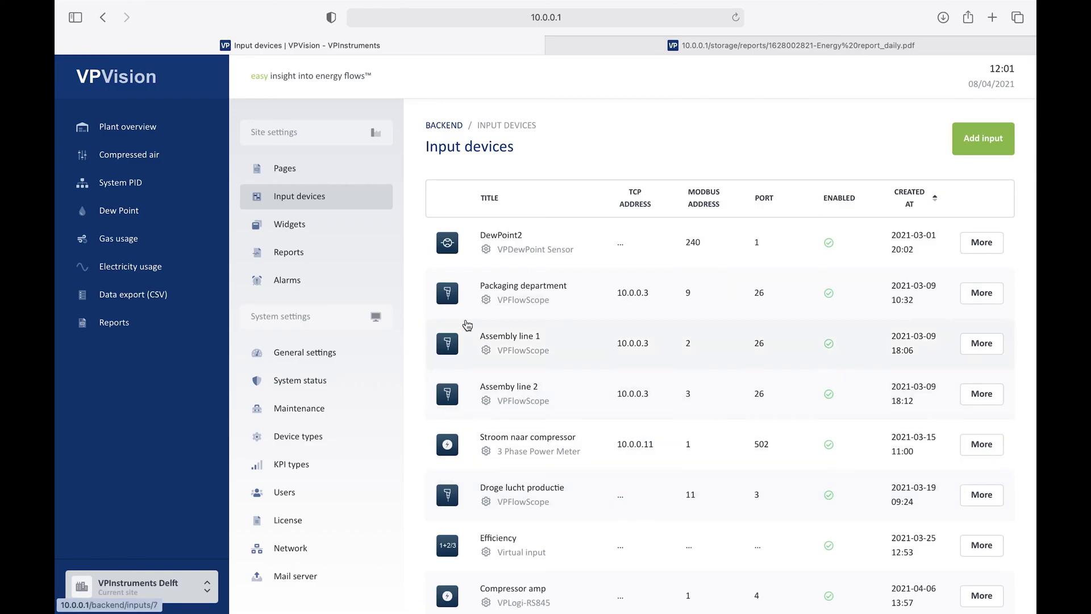
# Start configuring a new KPI widget from the site's widget settings.
pyautogui.click(322, 233)
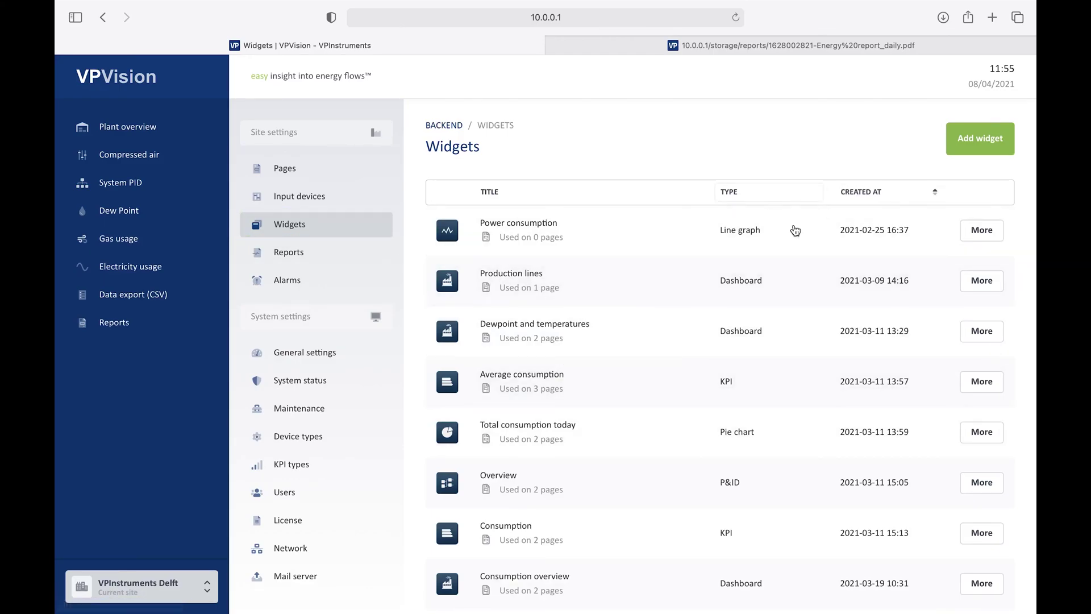
pyautogui.click(979, 156)
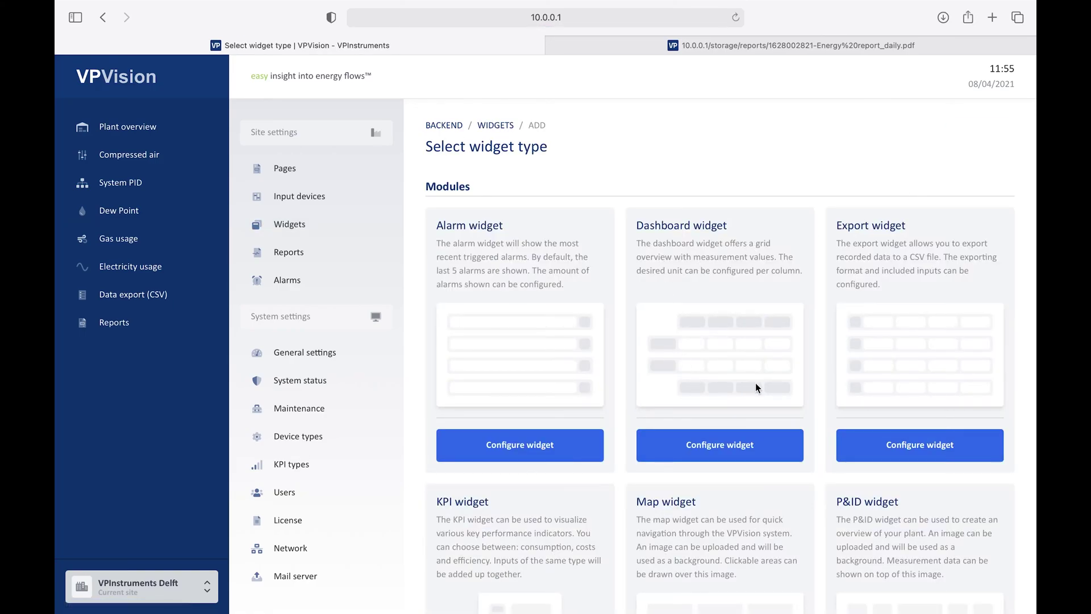
pyautogui.scroll(-5, 755, 385)
pyautogui.scroll(-2, 755, 383)
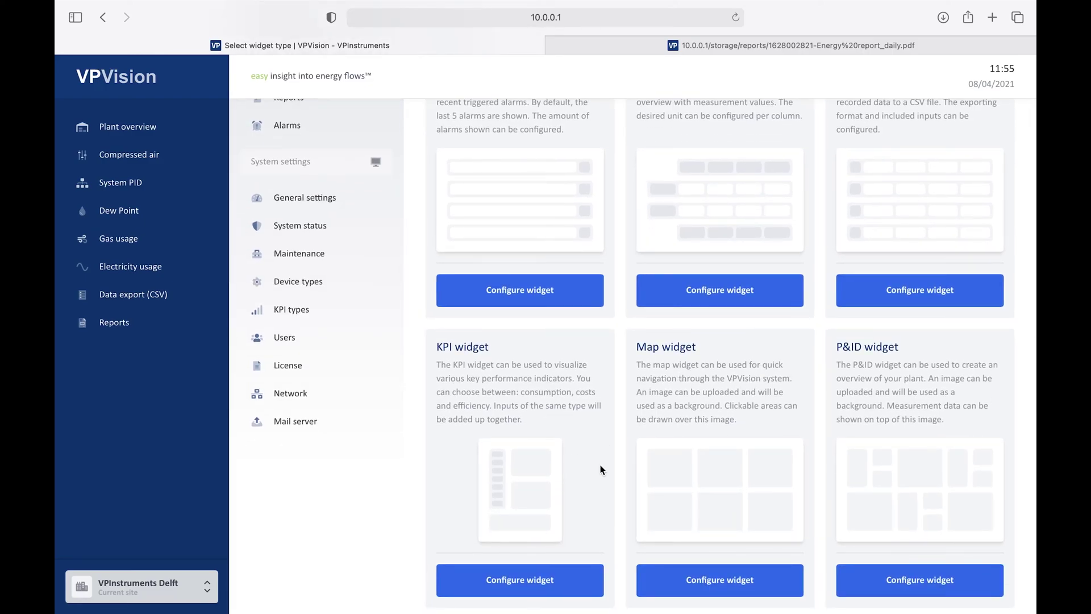
pyautogui.click(504, 580)
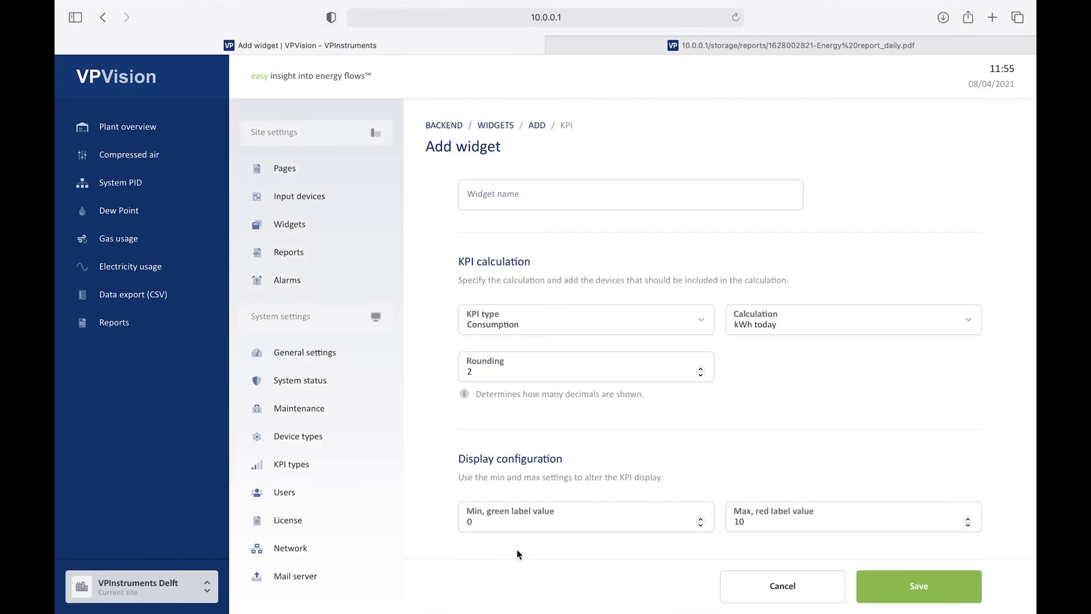
# Name the new KPI widget "Costs".
pyautogui.click(531, 201)
pyautogui.write('Costs per depa')
pyautogui.press('BackSpace')
pyautogui.press('BackSpace')
pyautogui.press('BackSpace')
pyautogui.press('BackSpace')
pyautogui.press('BackSpace')
pyautogui.press('BackSpace')
pyautogui.press('BackSpace')
pyautogui.press('BackSpace')
pyautogui.press('BackSpace')
# Set the widget's KPI type to Costs and its calculation to Euro today.
pyautogui.click(569, 322)
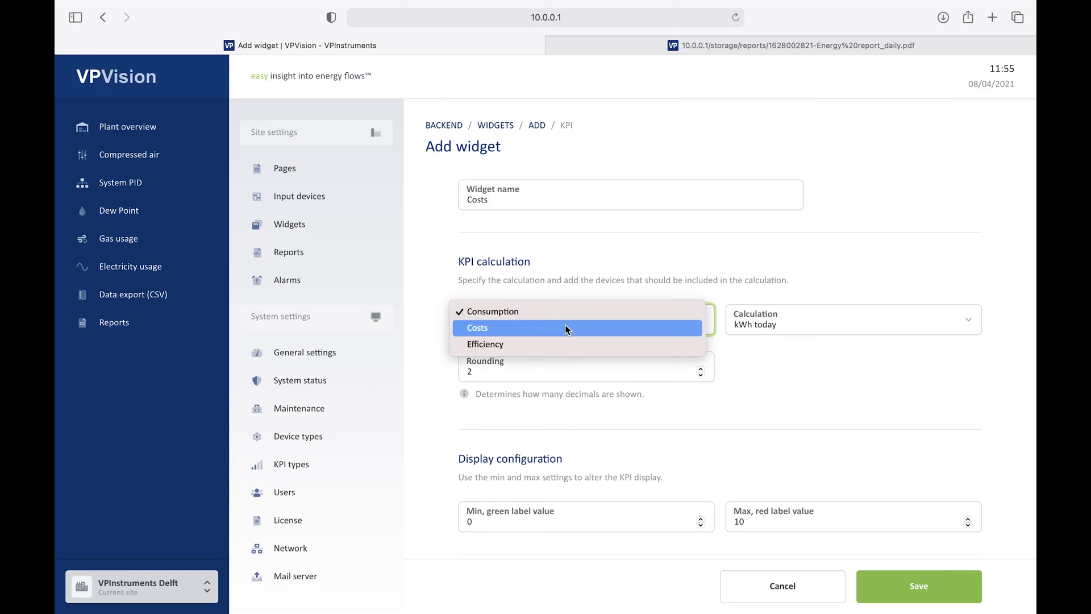
pyautogui.click(567, 328)
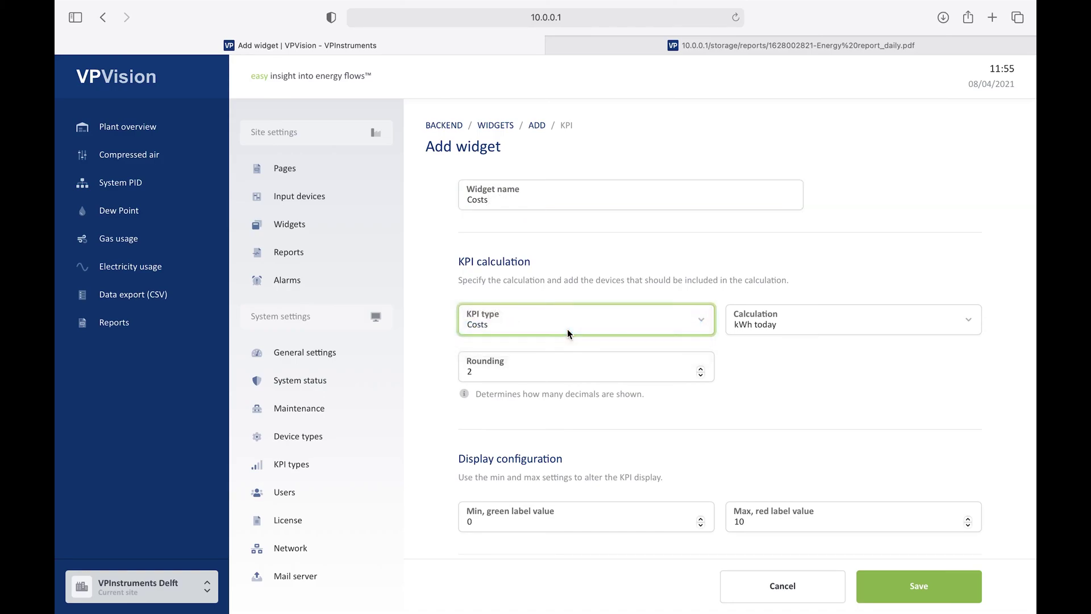
pyautogui.click(806, 328)
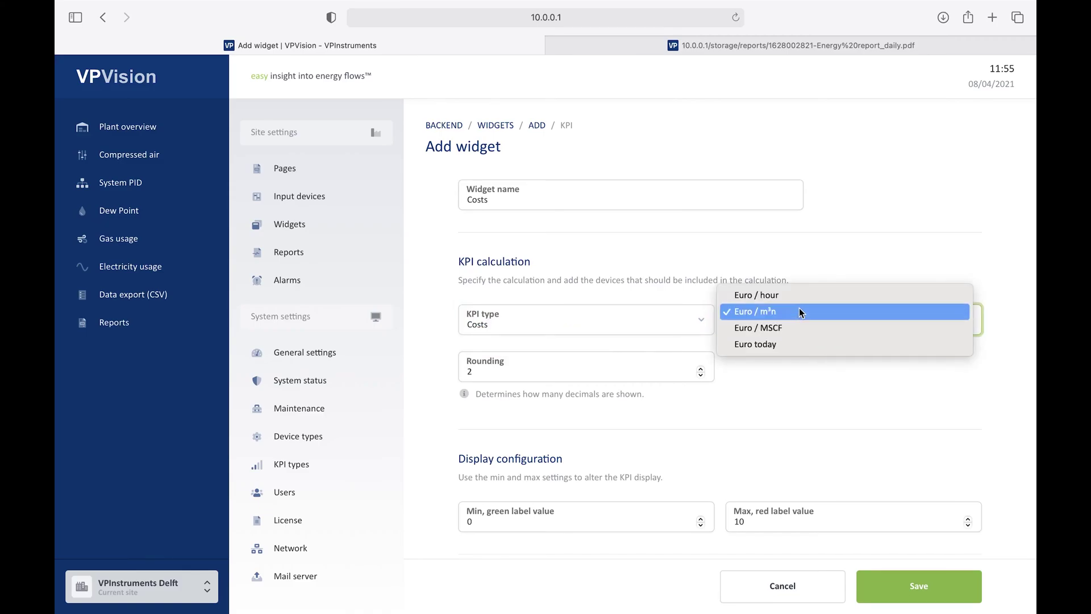
pyautogui.click(807, 343)
# Add the power input "3phase power meter(main)" to the KPI calculation and save the widget.
pyautogui.scroll(-3, 786, 452)
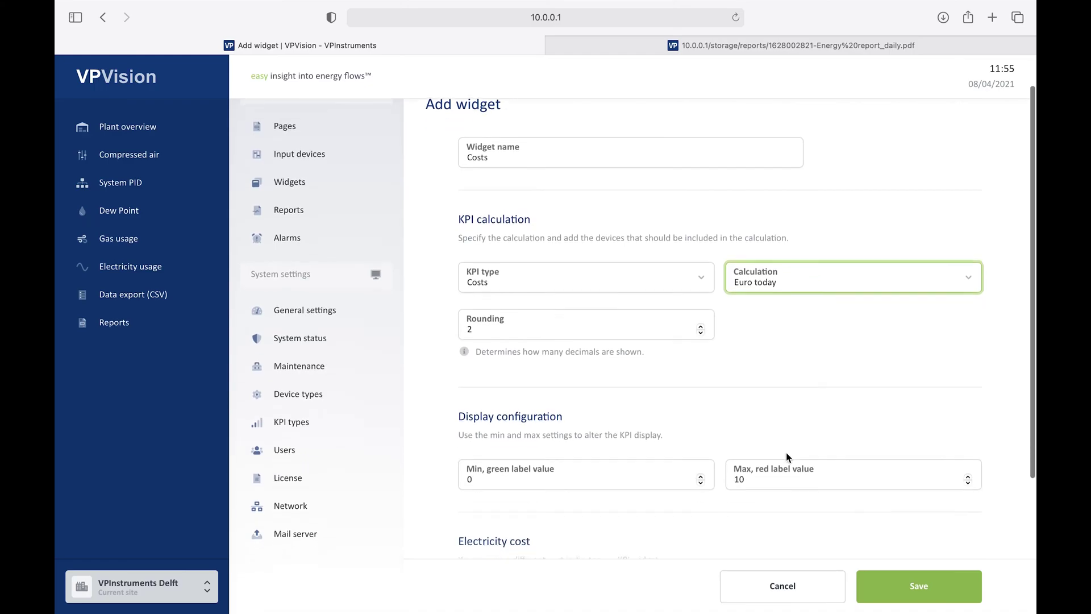
pyautogui.scroll(-4, 786, 452)
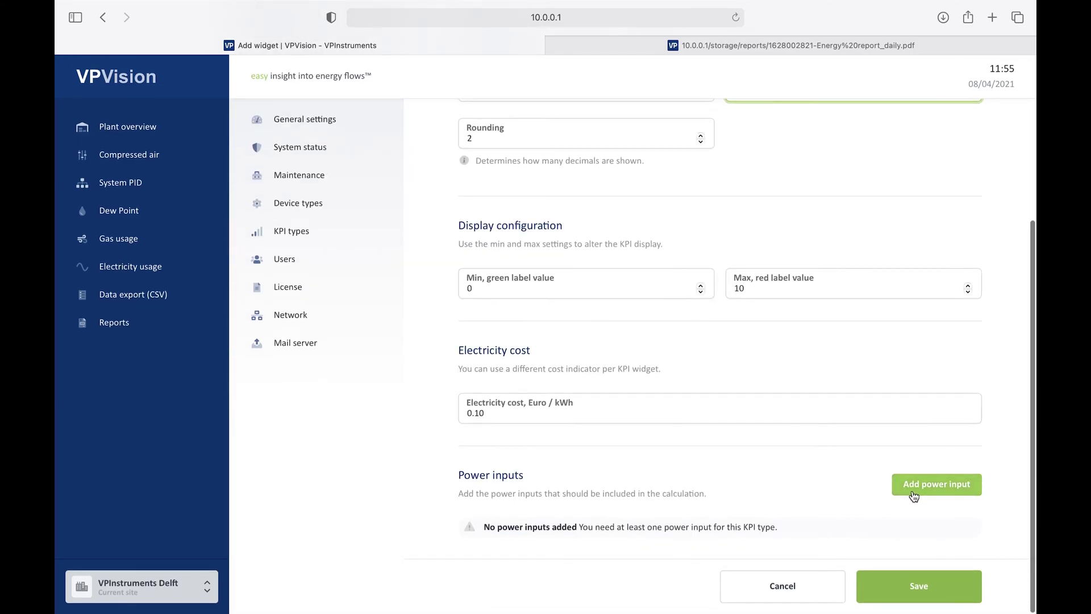
pyautogui.click(921, 490)
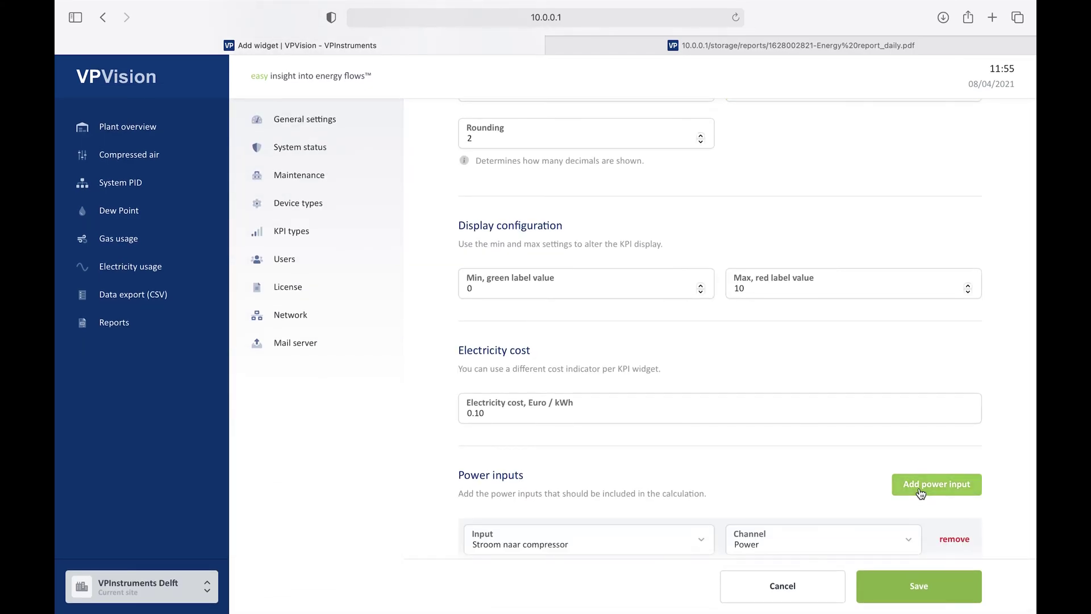
pyautogui.scroll(-1, 636, 516)
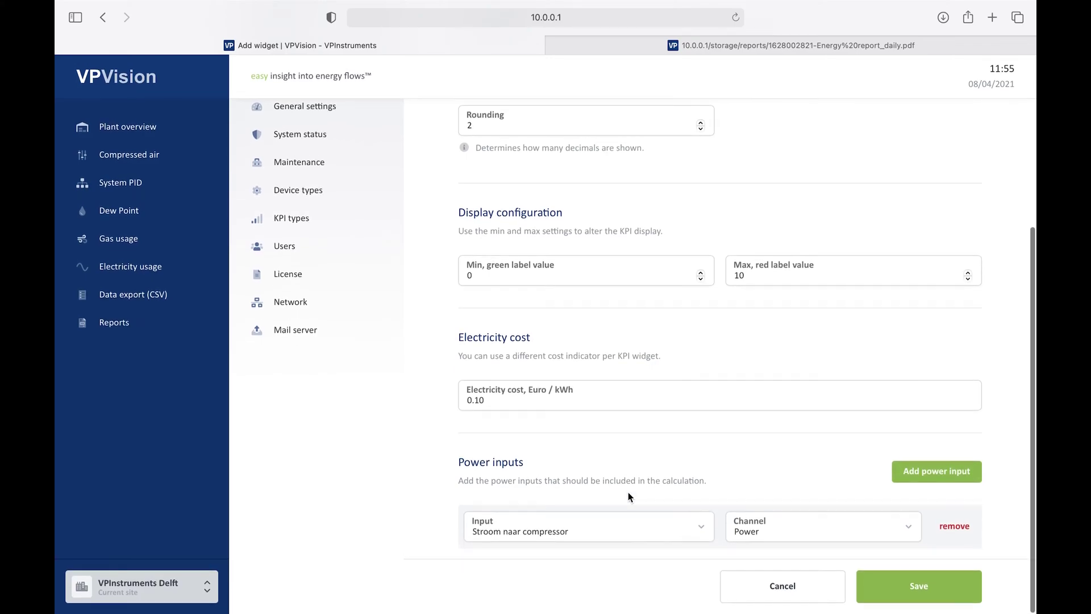
pyautogui.click(578, 537)
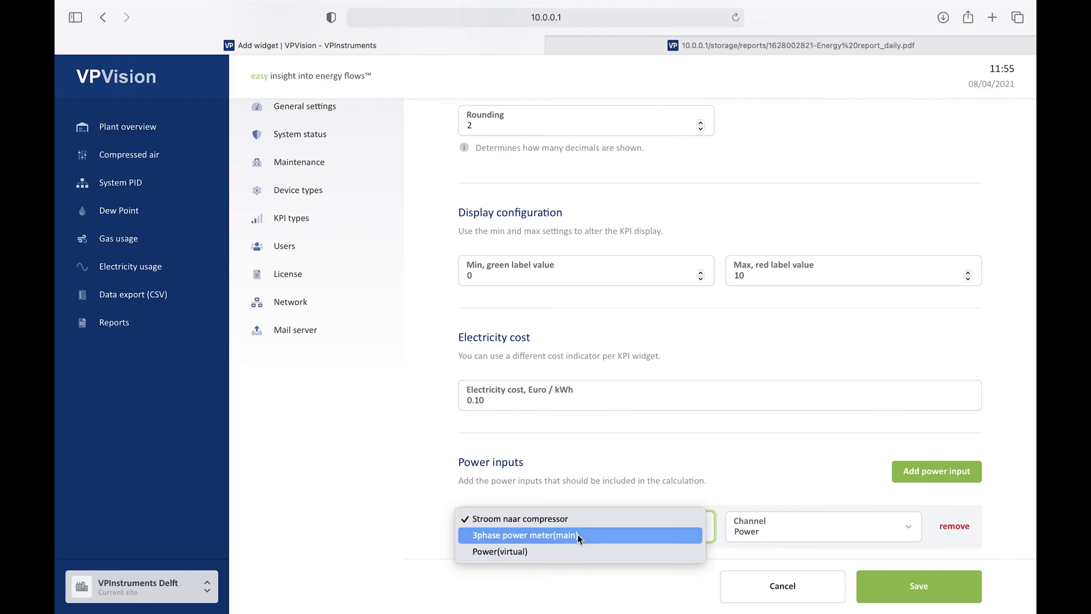
pyautogui.click(578, 535)
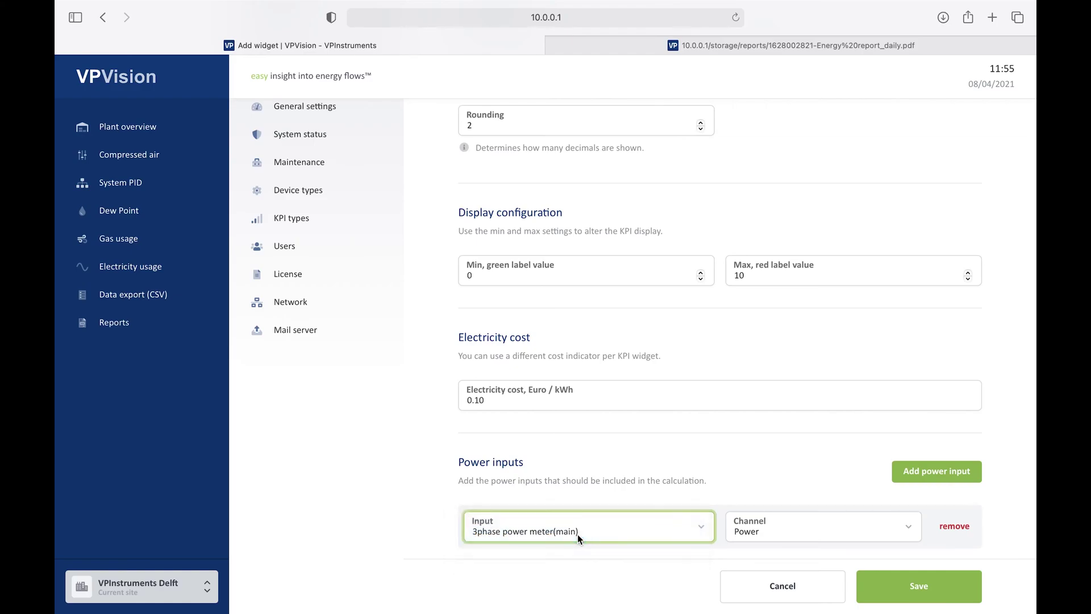
pyautogui.click(927, 586)
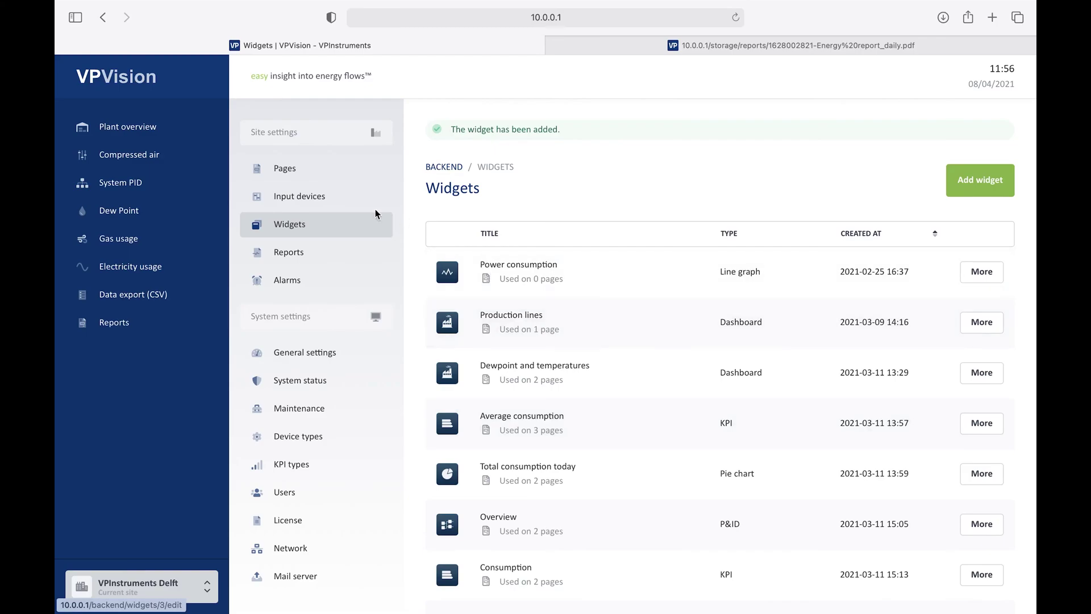
# Open the Plant overview page for editing and add the "Costs overview" KPI widget to it.
pyautogui.click(328, 172)
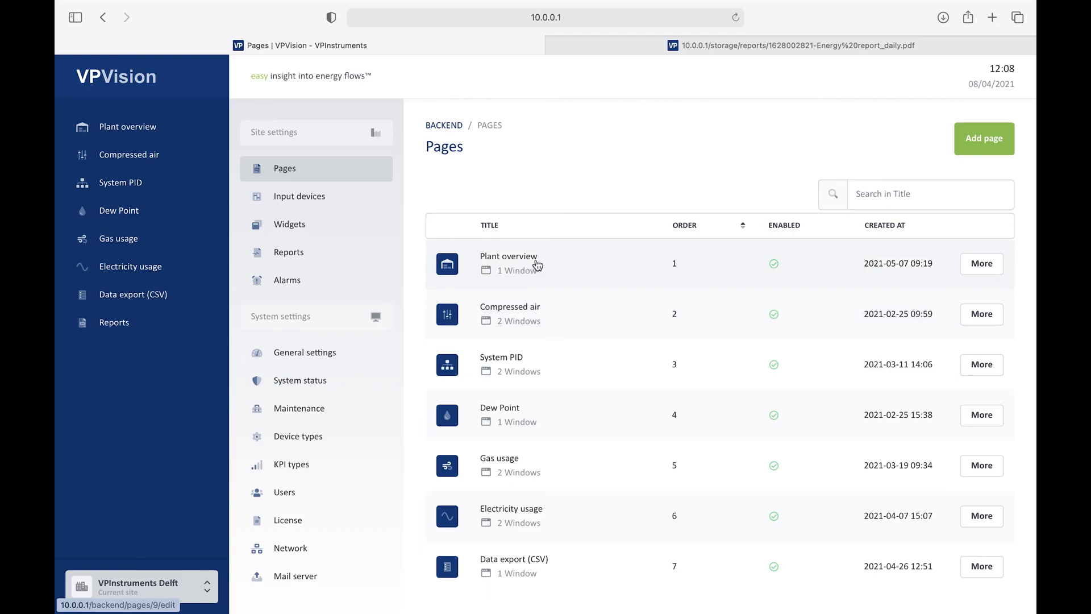
pyautogui.click(549, 250)
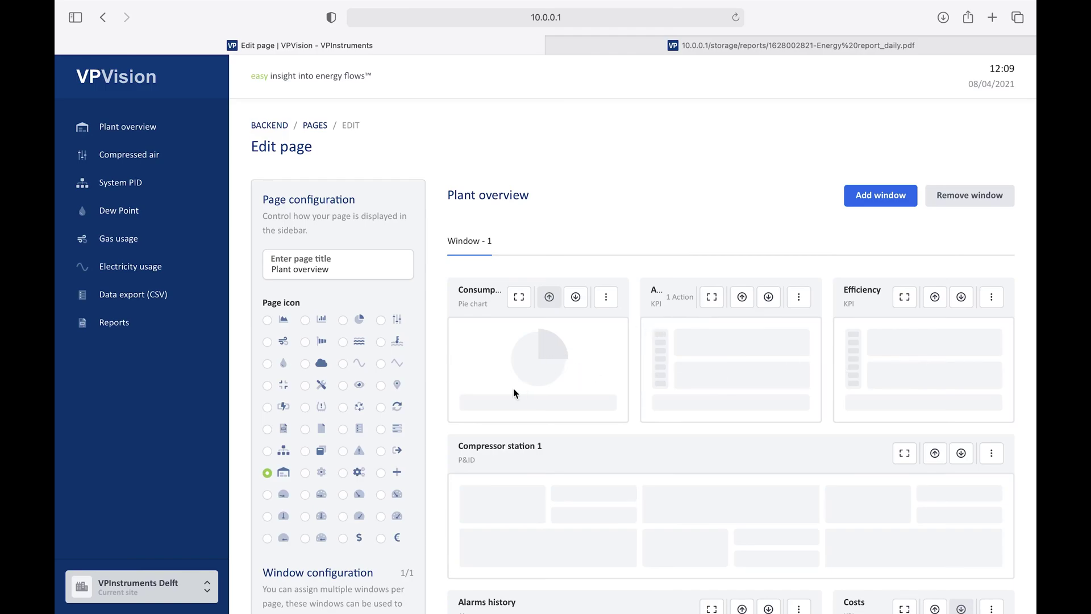
pyautogui.scroll(-4, 747, 446)
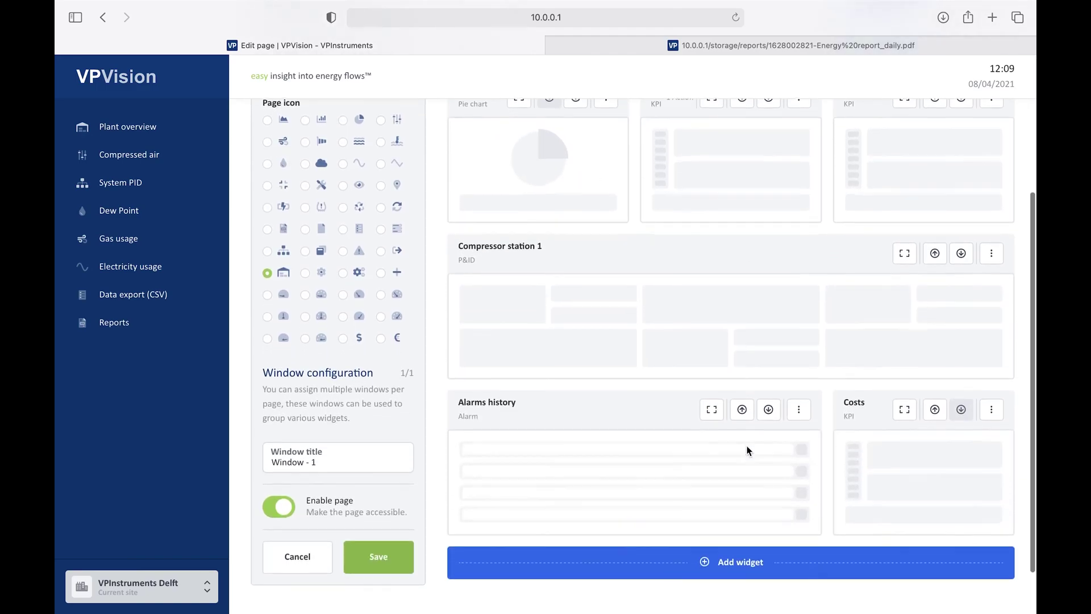
pyautogui.scroll(-1, 698, 475)
pyautogui.click(730, 507)
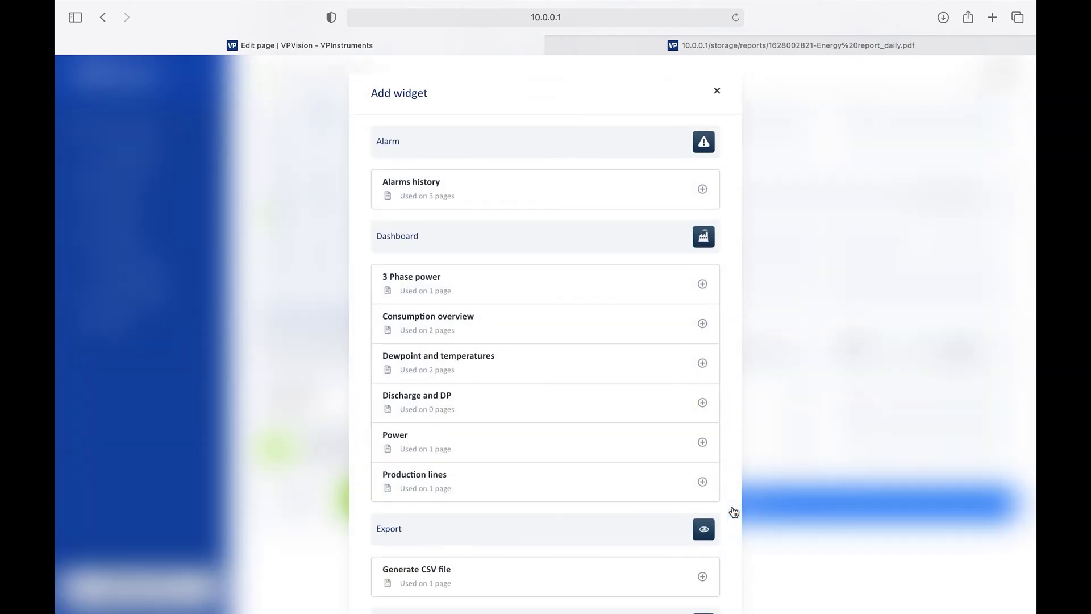
pyautogui.scroll(-10, 522, 420)
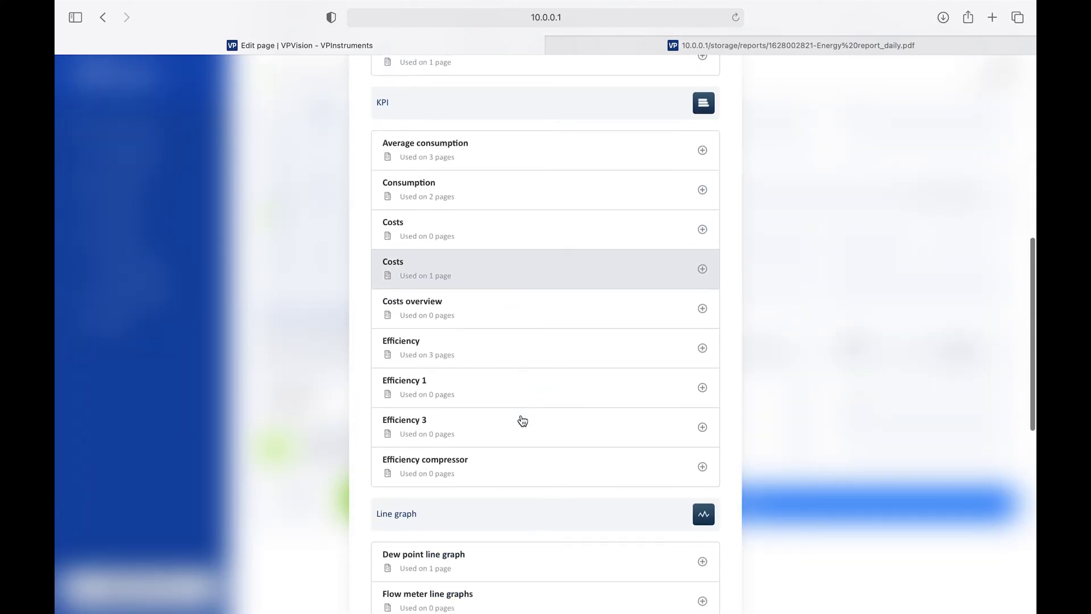
pyautogui.click(521, 307)
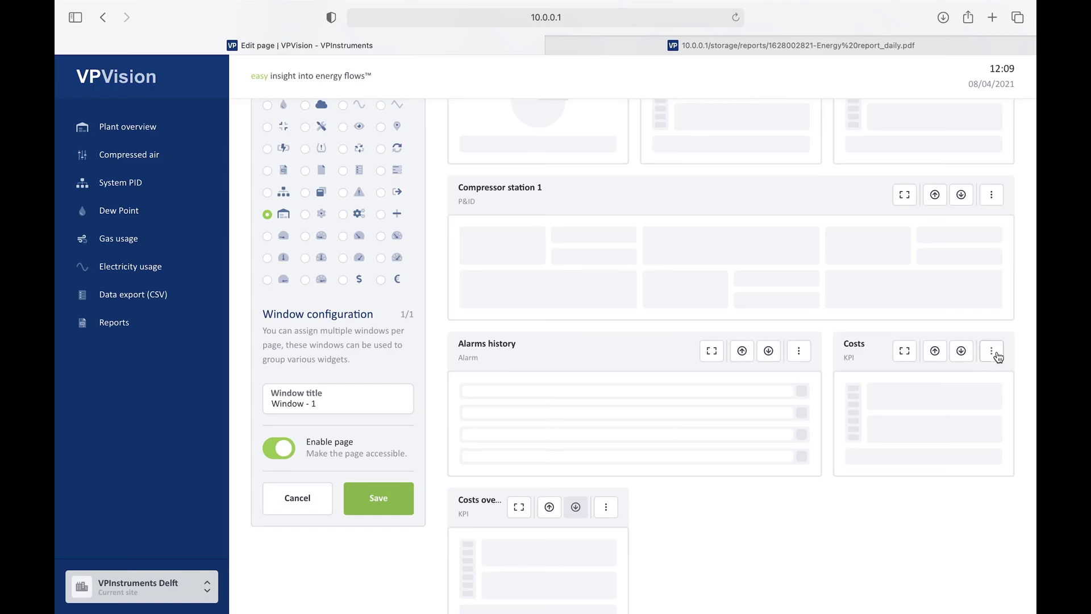
# Remove the existing Costs widget beside Alarms history from the Plant overview page and save the page.
pyautogui.click(992, 351)
pyautogui.click(923, 412)
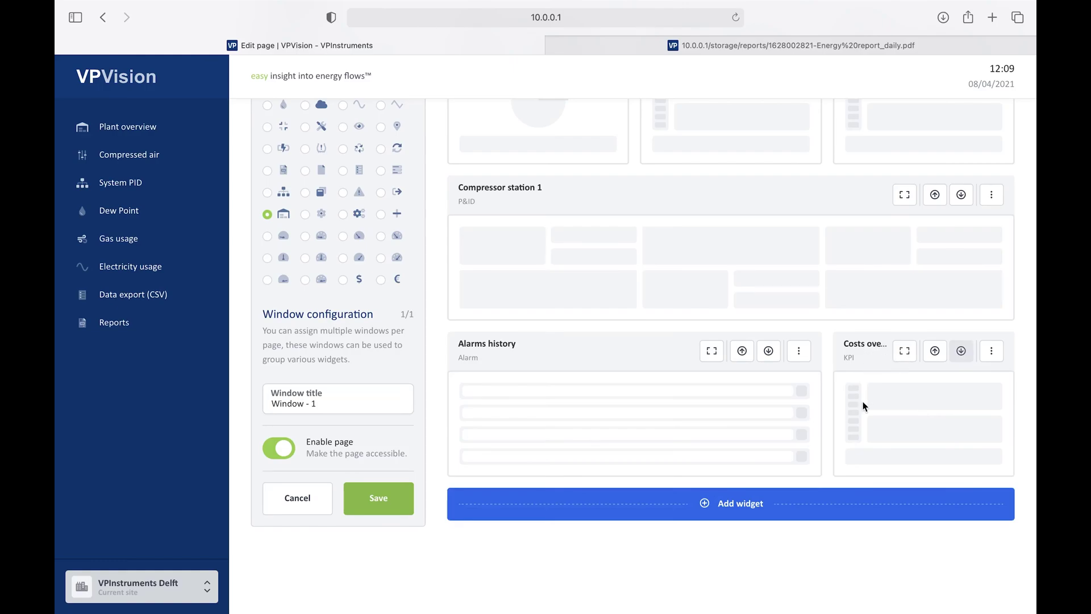
pyautogui.click(376, 508)
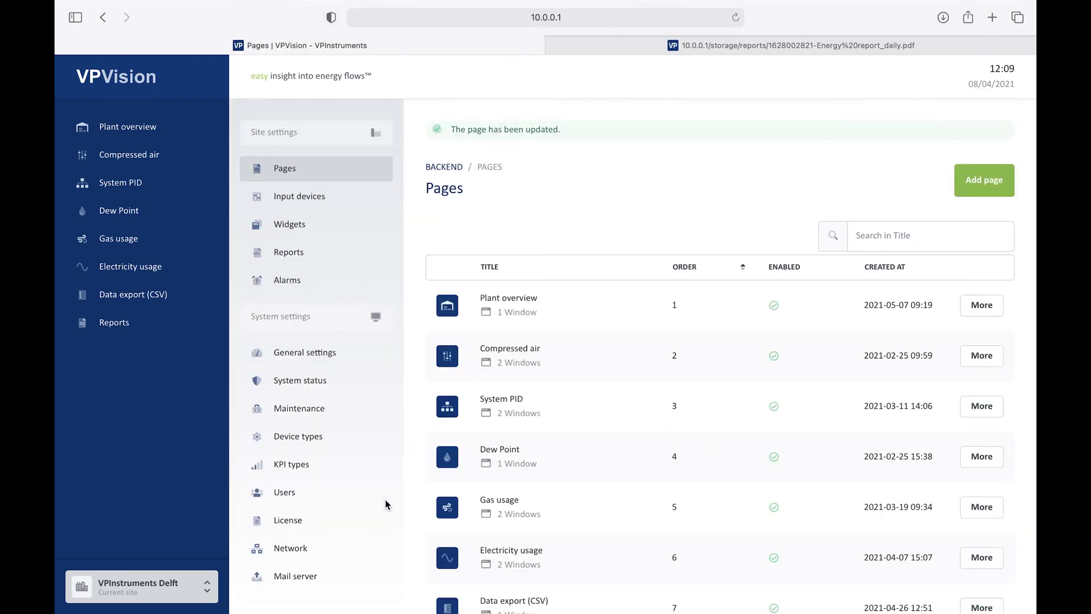
# Start a new alarm with the description "Pressure alarm".
pyautogui.click(311, 289)
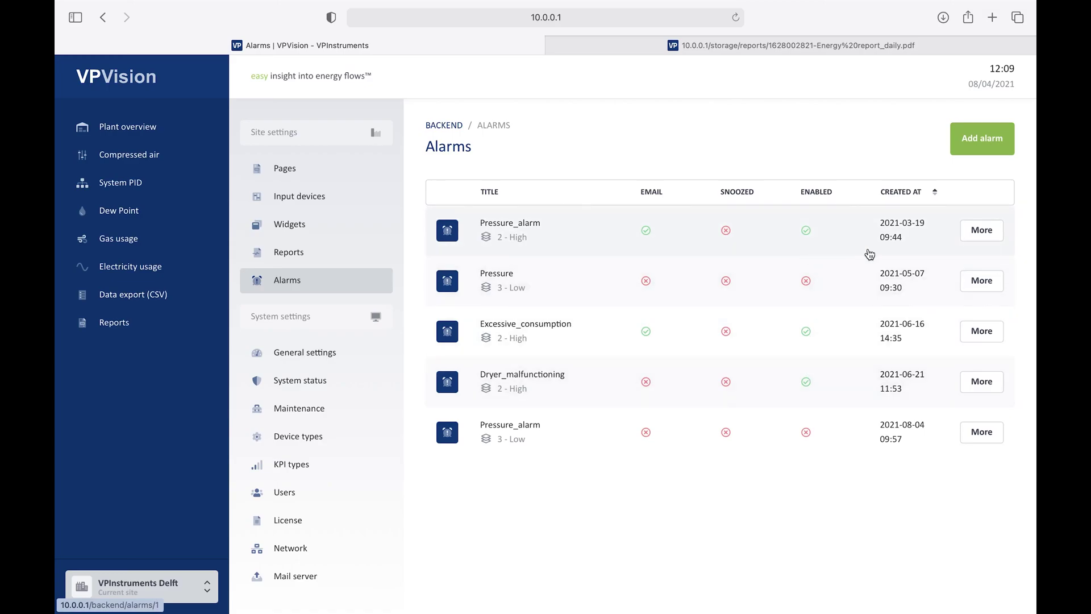
pyautogui.click(988, 149)
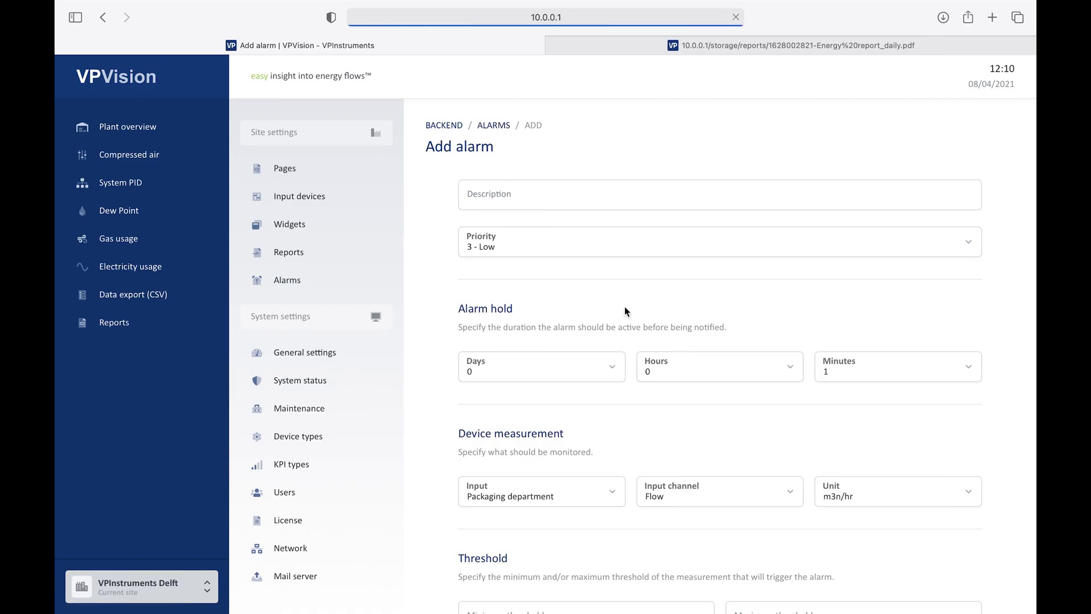
pyautogui.click(540, 201)
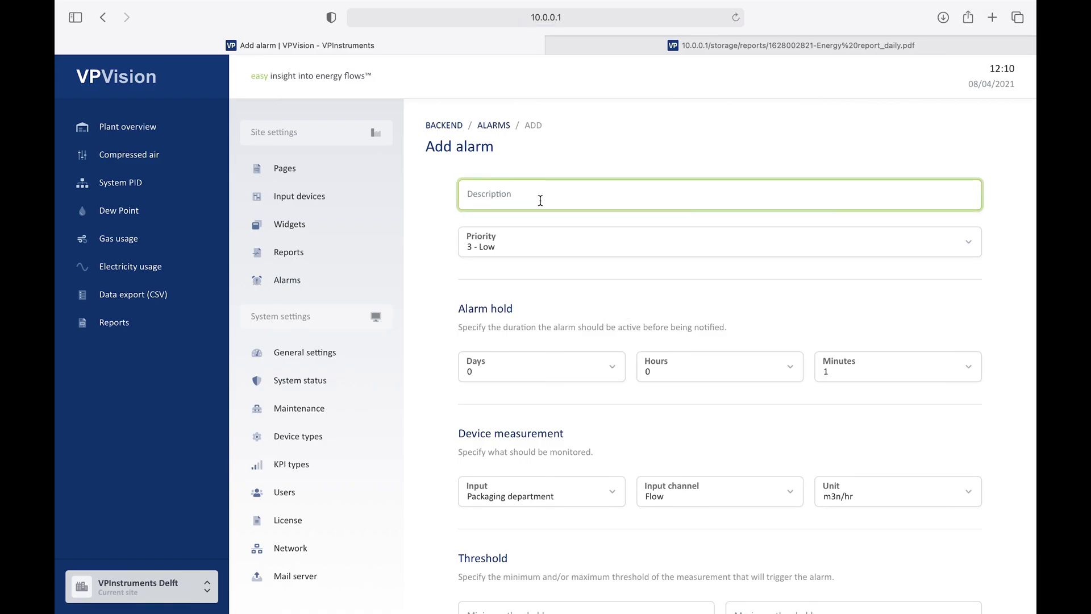
pyautogui.write('Pressure ala')
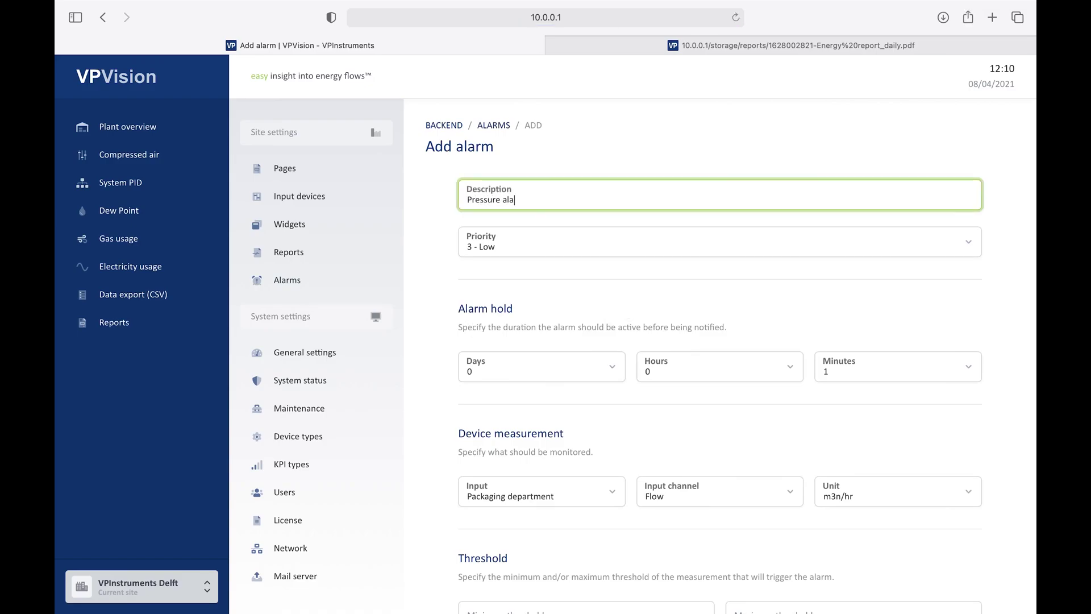
pyautogui.write('rm')
# Set the alarm to monitor the Pressure channel of the Assembly line 1 input.
pyautogui.scroll(-3, 660, 427)
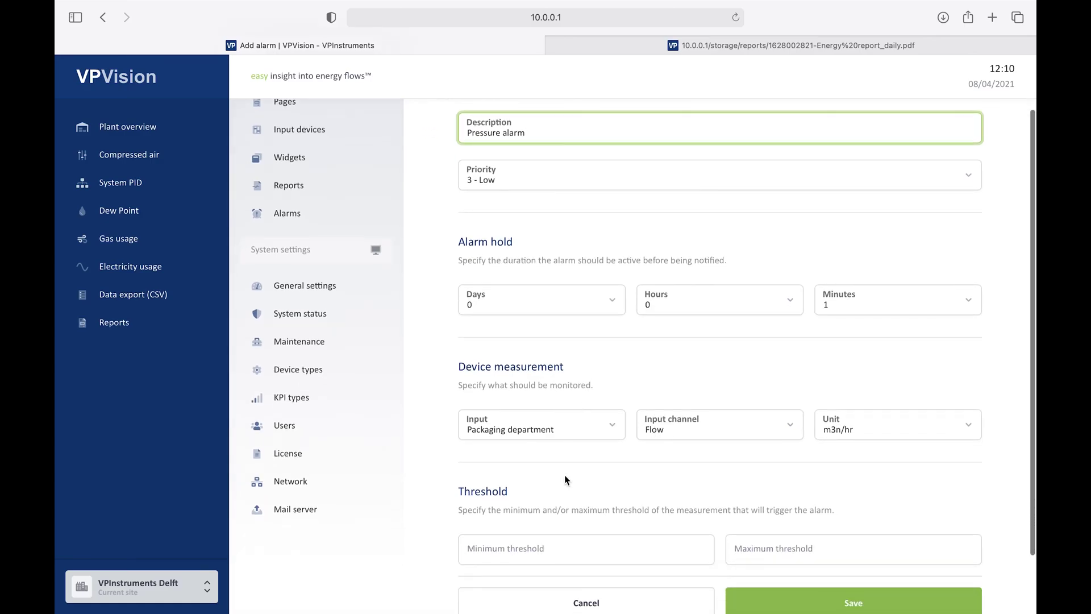
pyautogui.scroll(-1, 564, 475)
pyautogui.click(557, 421)
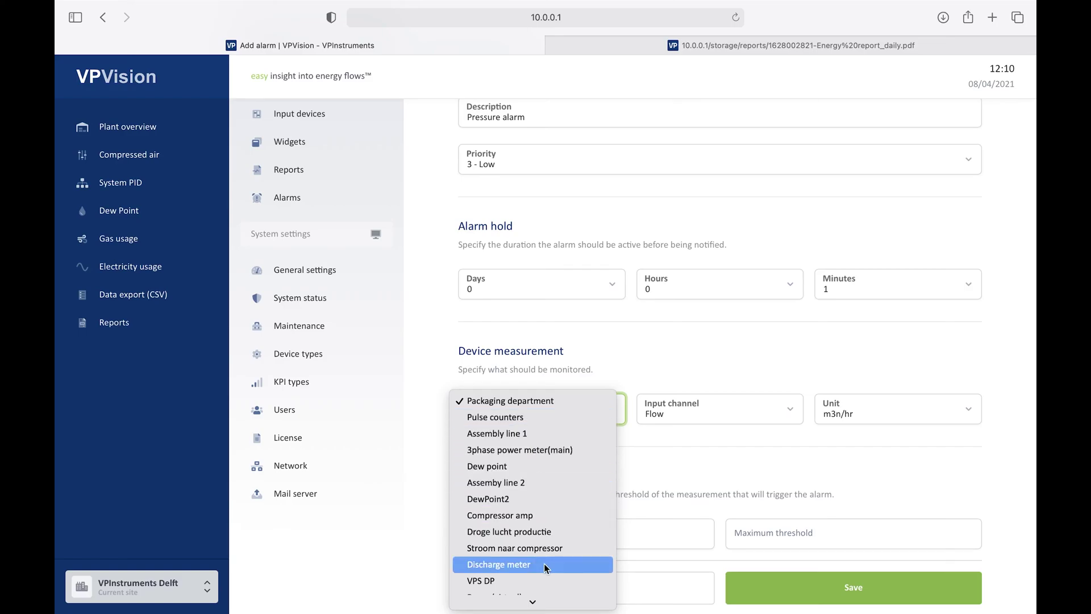
pyautogui.click(534, 433)
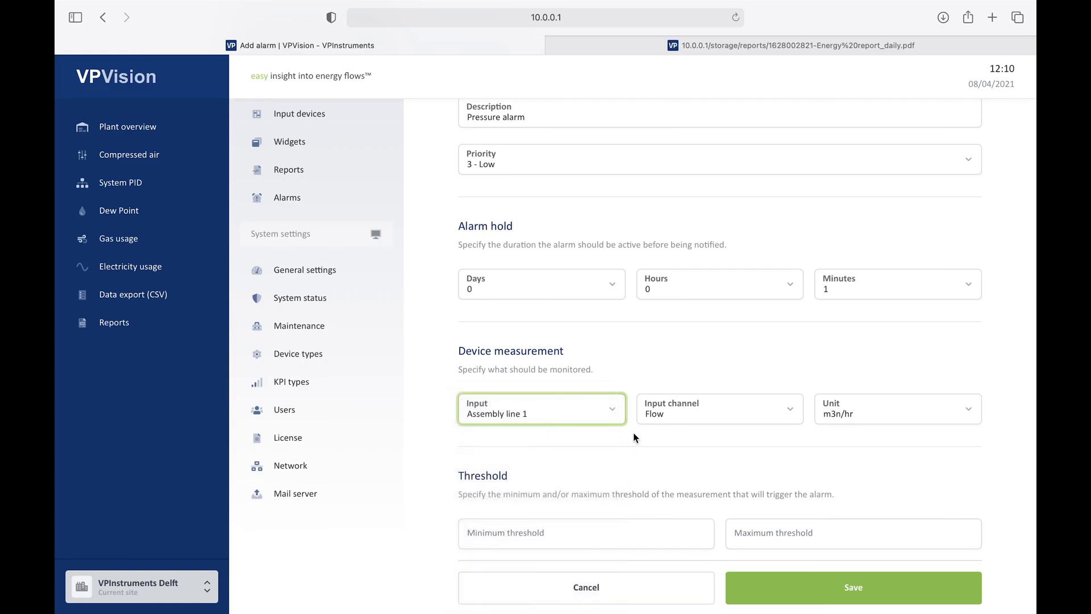
pyautogui.click(691, 412)
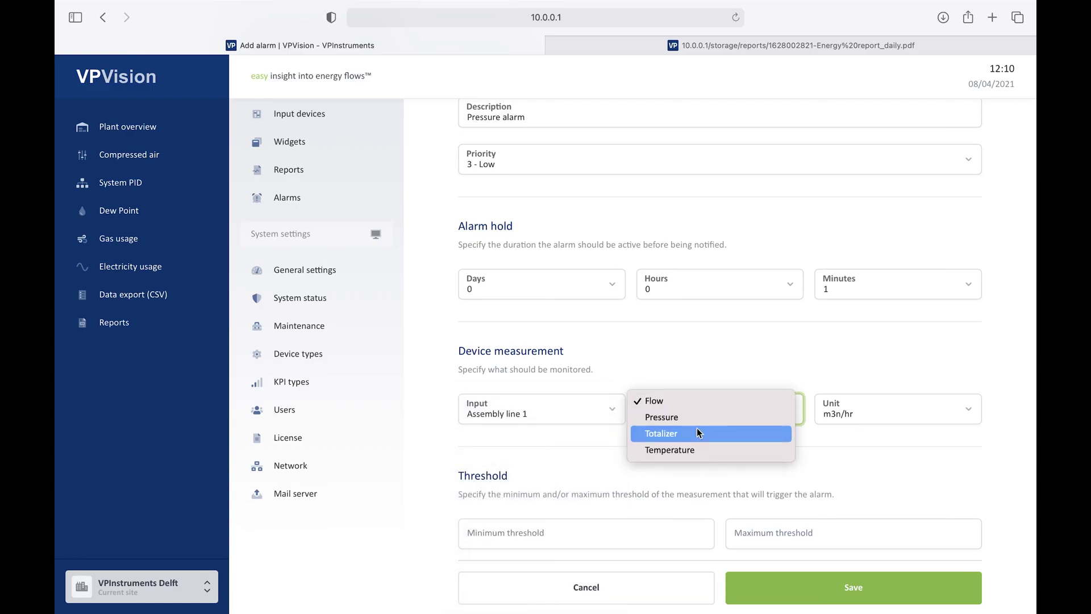
pyautogui.click(703, 415)
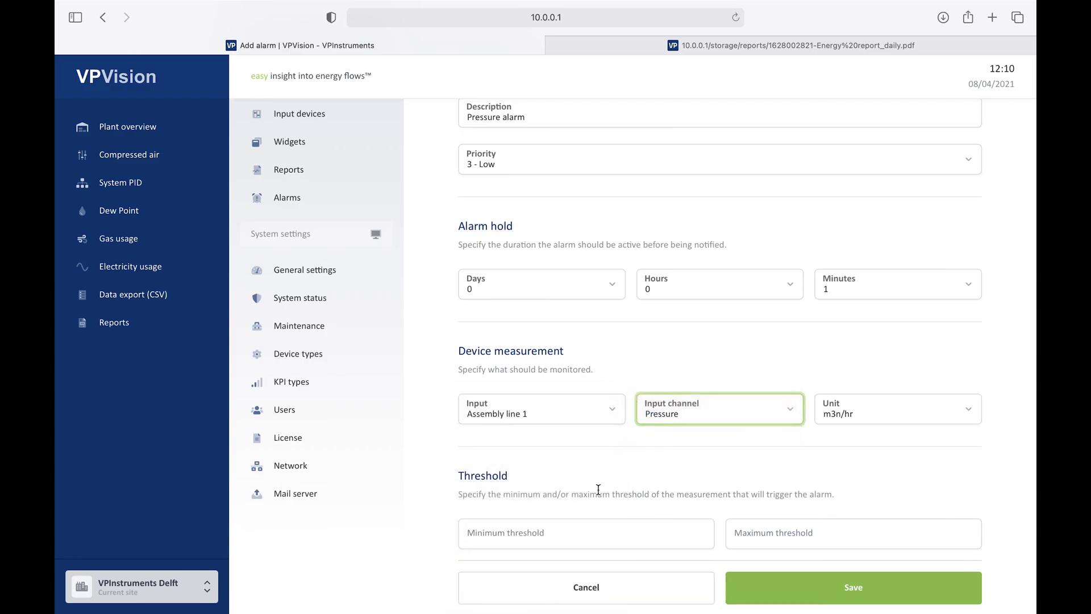
# Set the alarm's minimum threshold to 5 bar and save the alarm.
pyautogui.click(546, 536)
pyautogui.write('5')
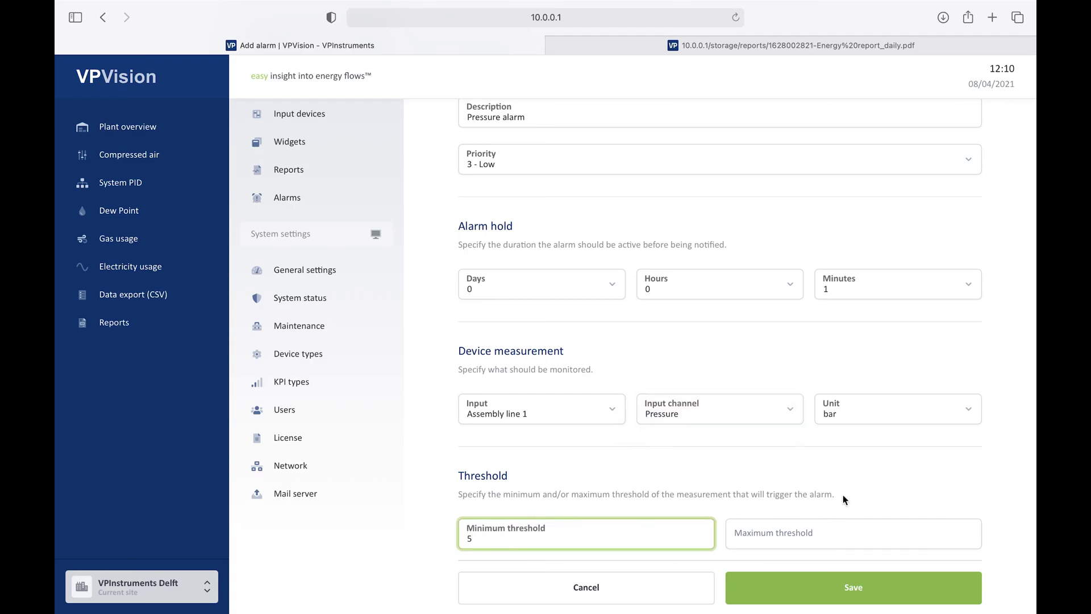
pyautogui.click(824, 587)
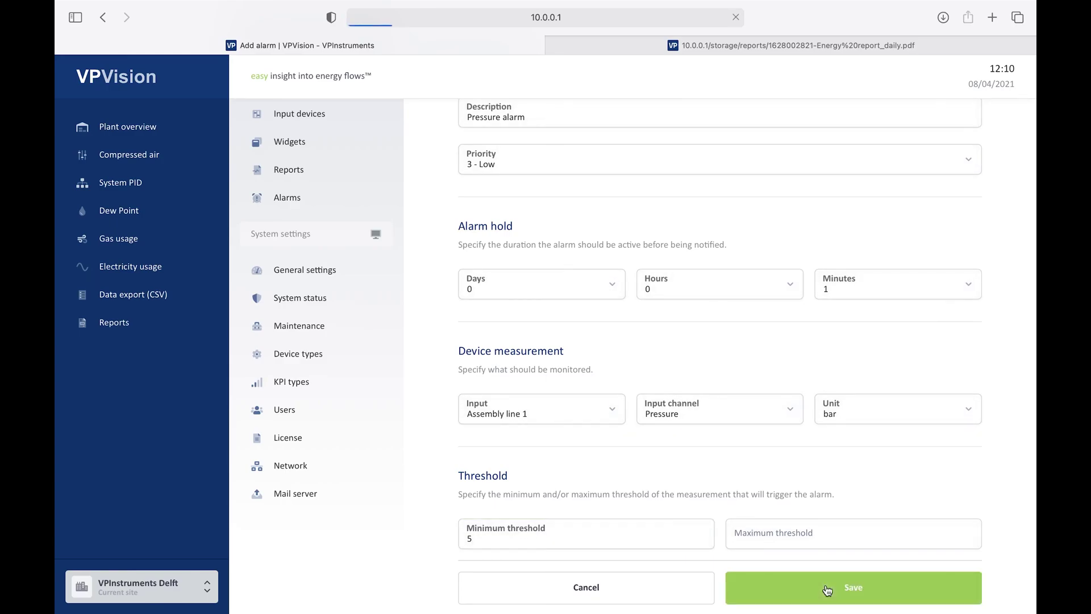